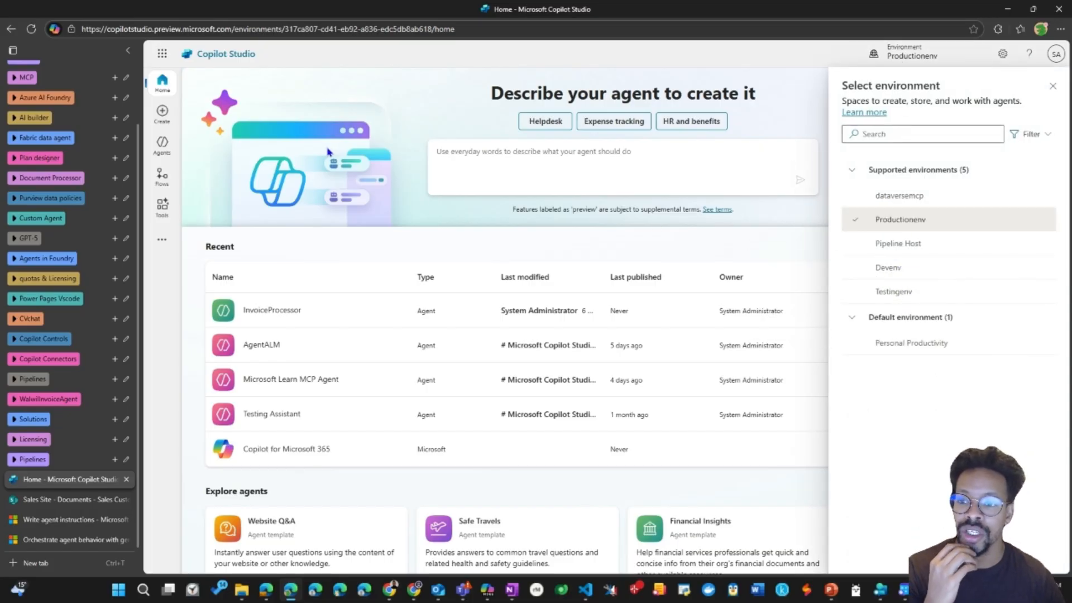
Close the environment selection and open the Solutions page of the Productionenv environment.
{"action": "left_click", "coordinate": [1052, 87]}
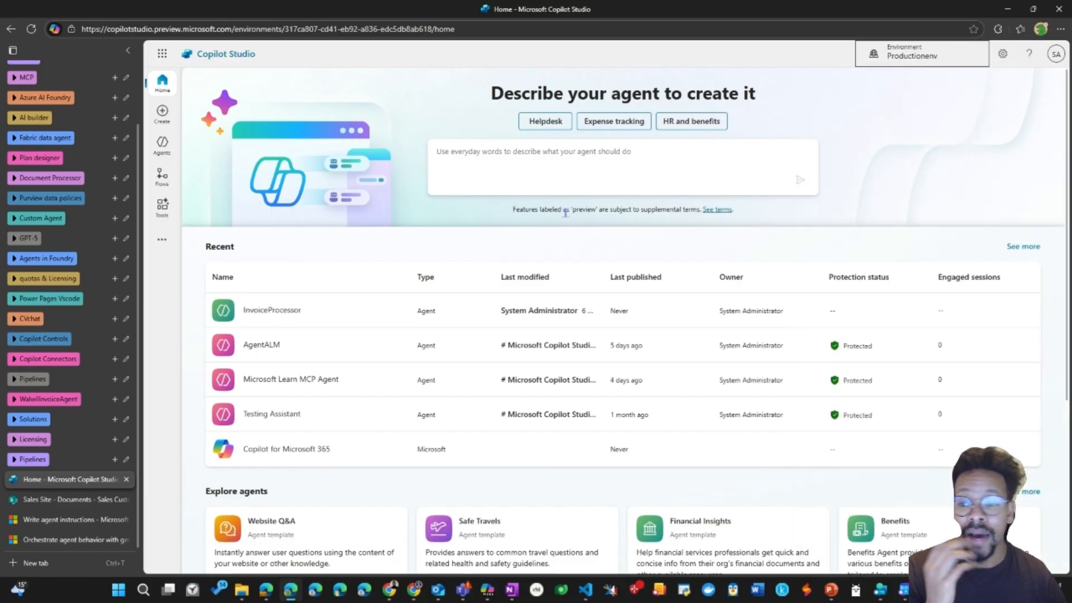
{"action": "left_click", "coordinate": [162, 239]}
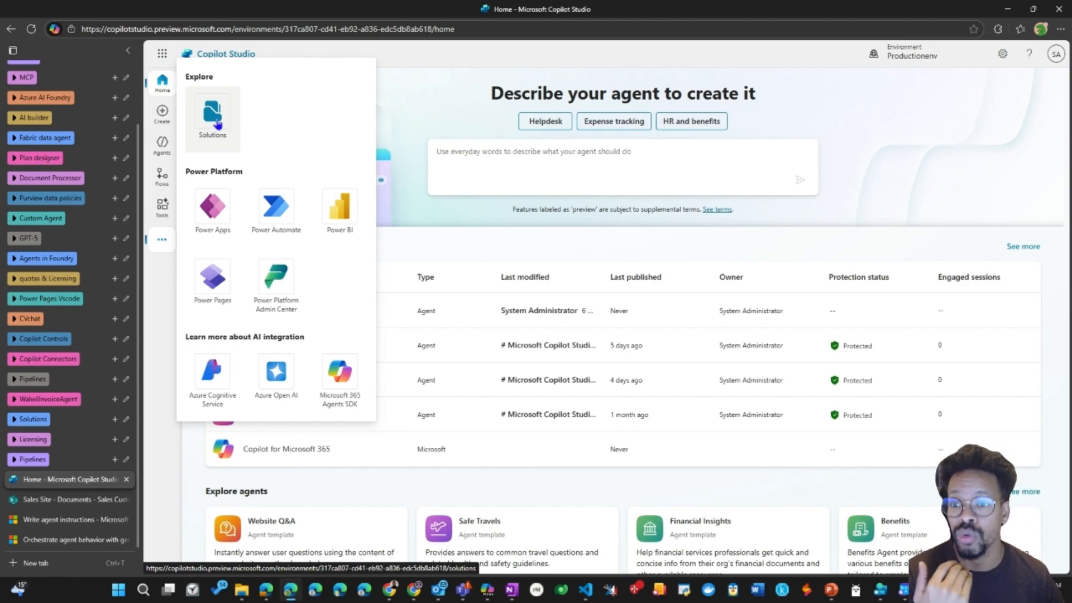
{"action": "left_click", "coordinate": [217, 124]}
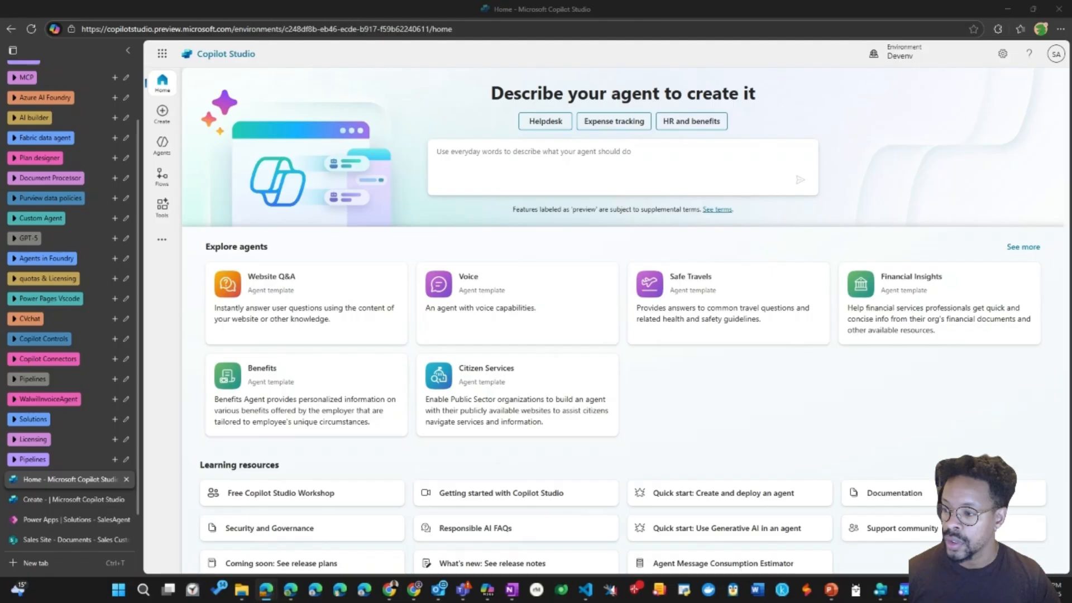
Look over the SalesAgent solution's agents and the Devenv home and Create pages, ending on the agent creation page started from the solution.
{"action": "left_click", "coordinate": [84, 516]}
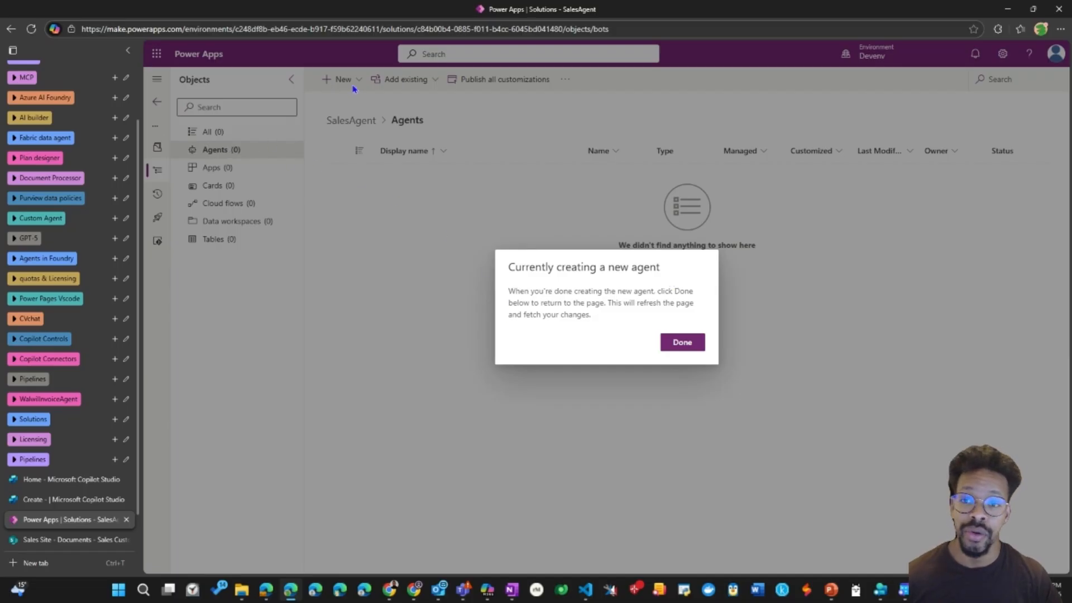
{"action": "left_click", "coordinate": [37, 499]}
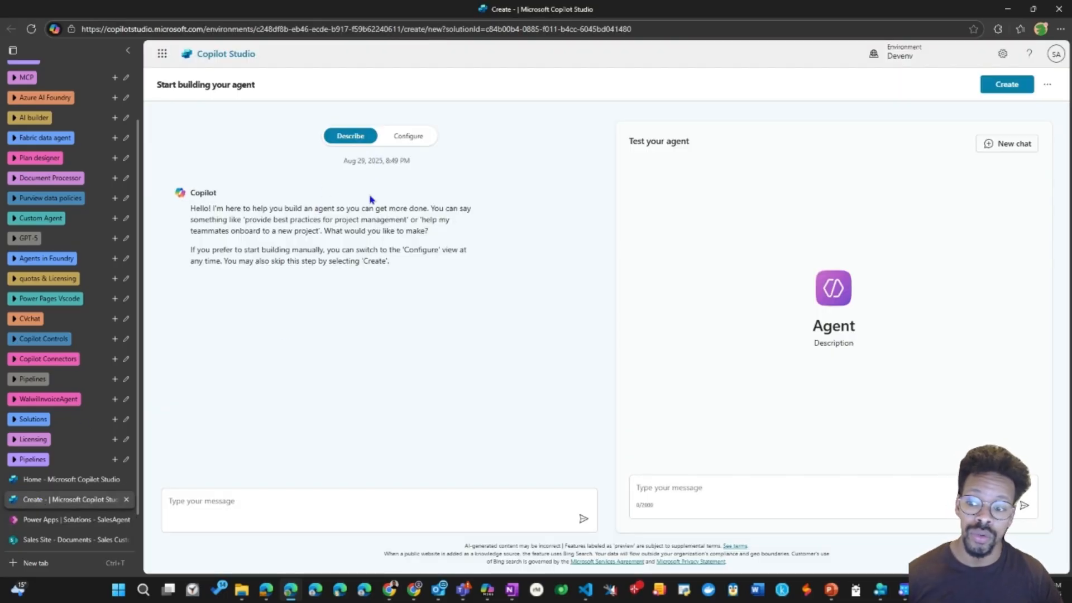
{"action": "left_click", "coordinate": [71, 480]}
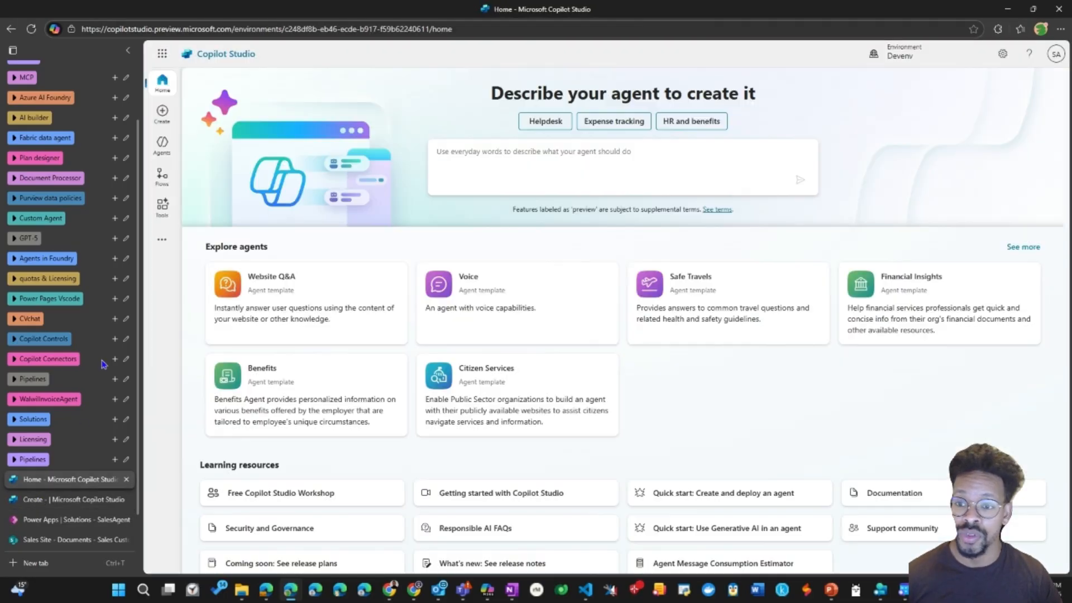
{"action": "left_click", "coordinate": [163, 112]}
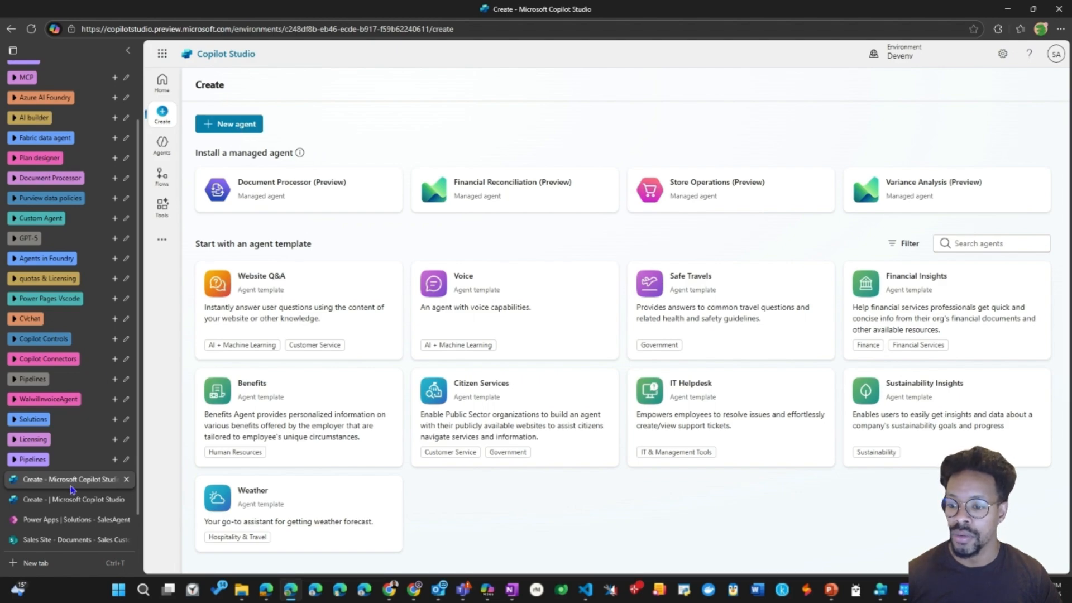
{"action": "left_click", "coordinate": [71, 498]}
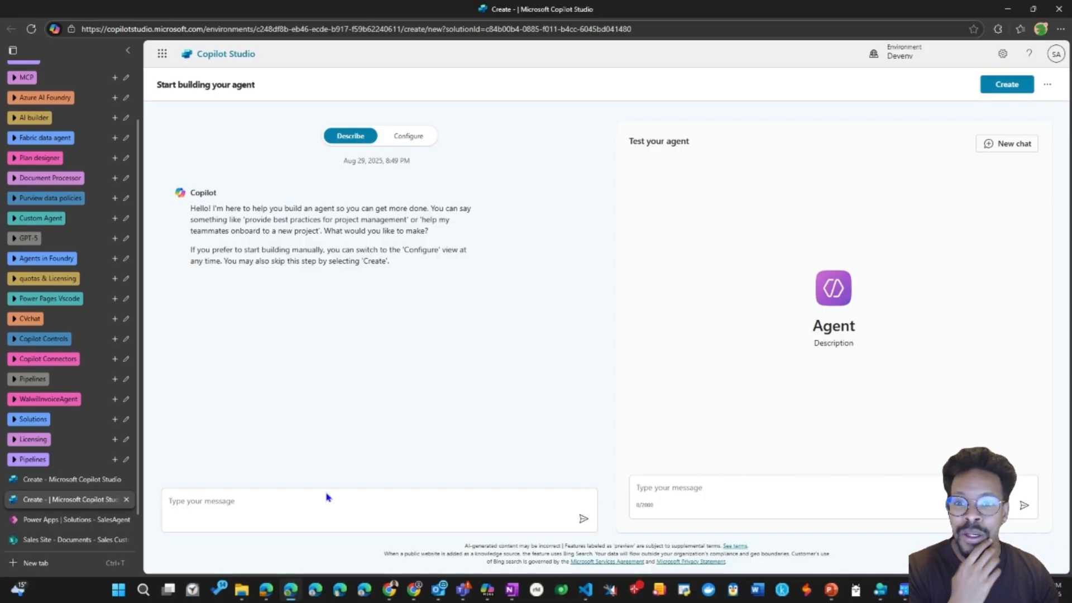
Switch the agent creation to manual configuration and name the agent "Sales Support Agent".
{"action": "left_click", "coordinate": [425, 138]}
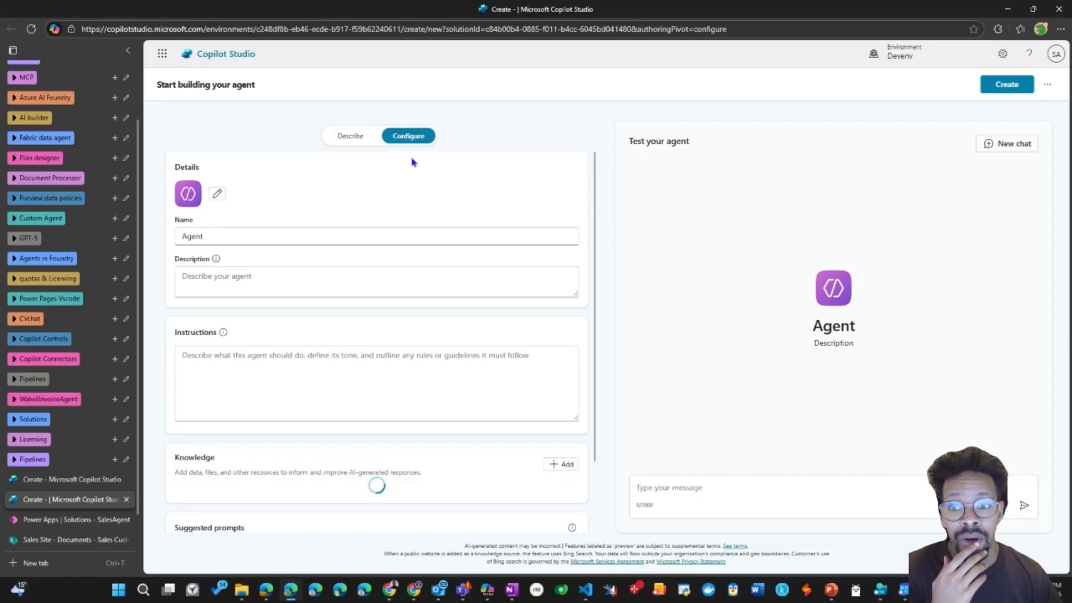
{"action": "double_click", "coordinate": [206, 239]}
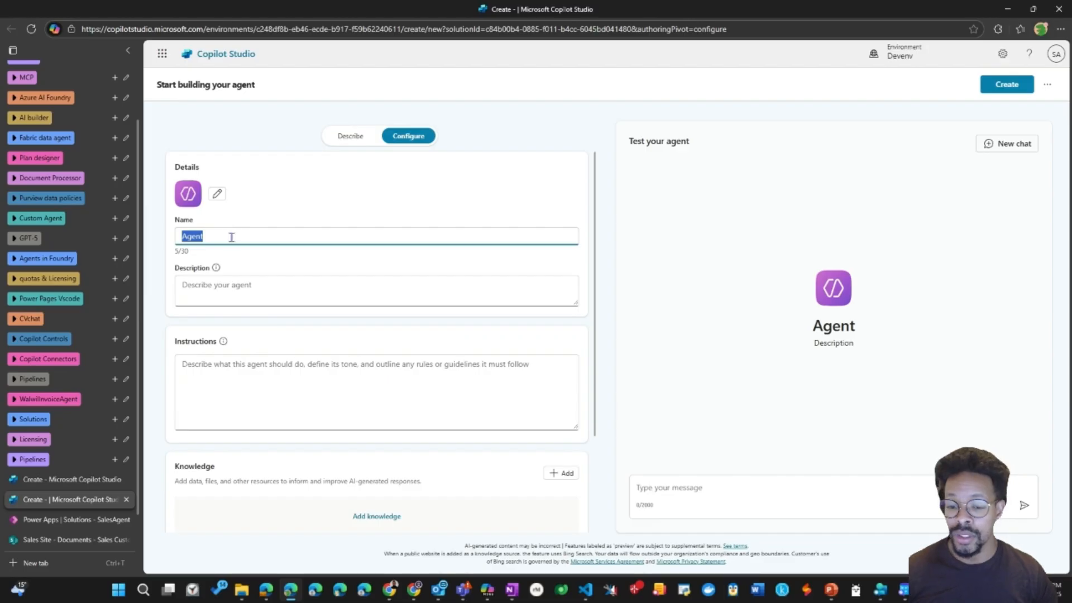
{"action": "type", "text": "SAle"}
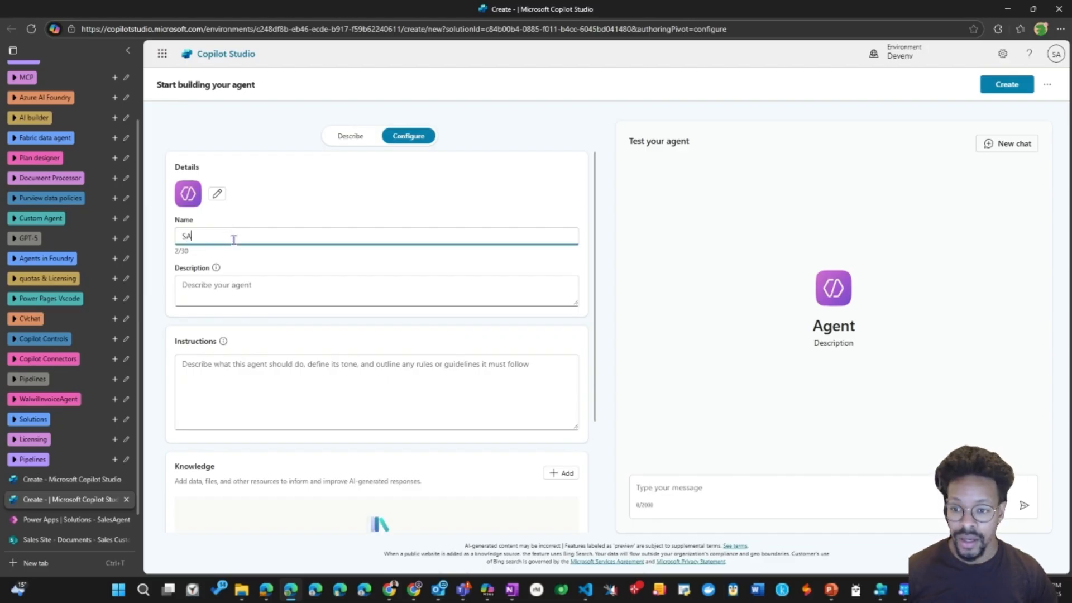
{"action": "key", "text": "BackSpace"}
{"action": "key", "text": "BackSpace"}
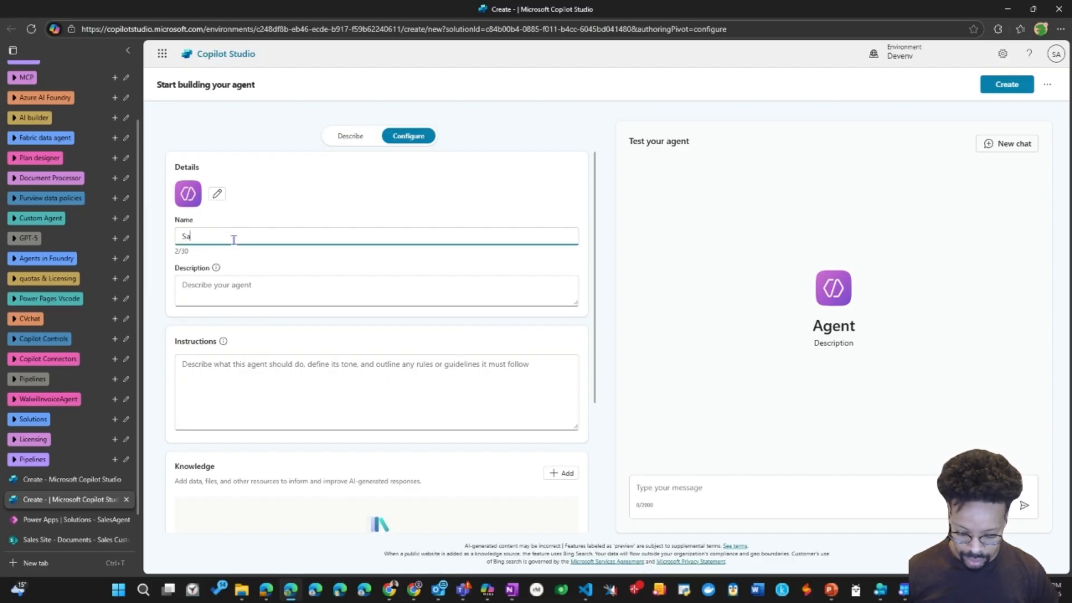
{"action": "type", "text": "les "}
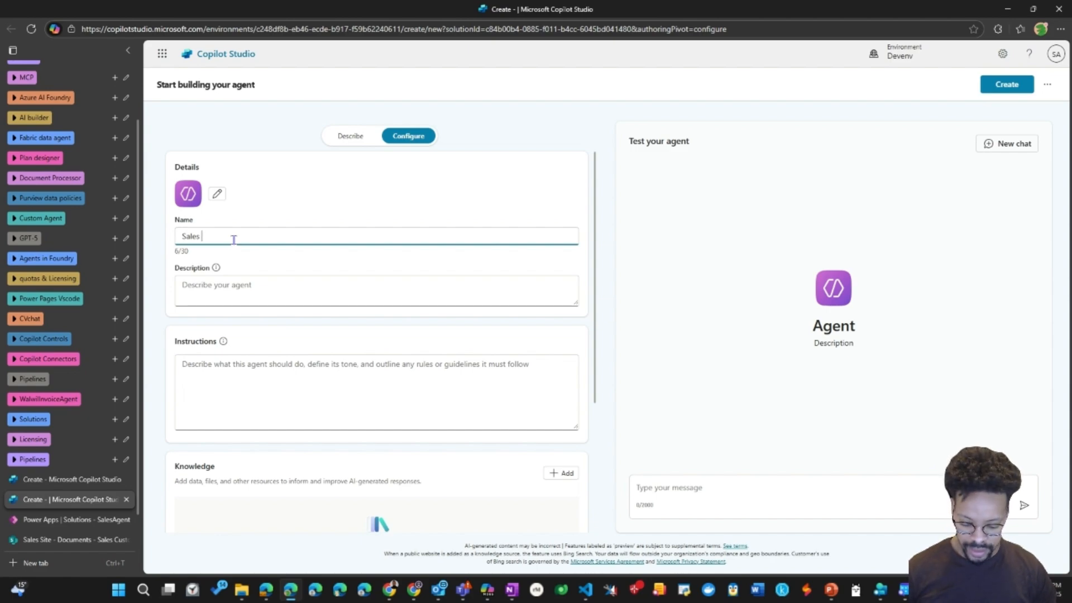
{"action": "type", "text": "Support #"}
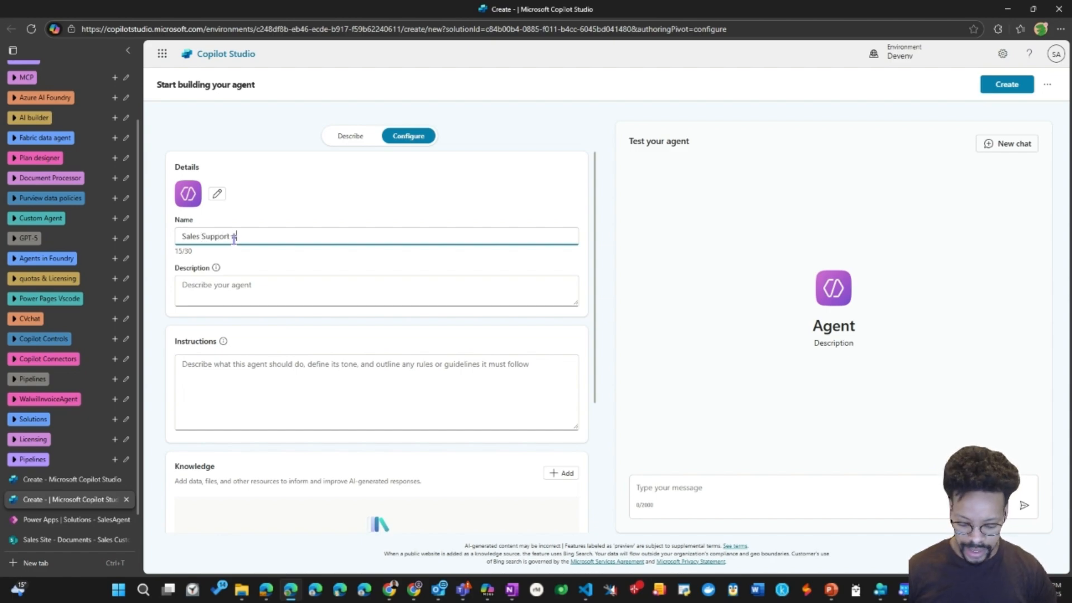
{"action": "type", "text": "gent"}
Fill in the agent's description as a digital sales coach giving sales professionals real-time guidance, policy enforcement, and performance insights.
{"action": "left_click", "coordinate": [219, 280]}
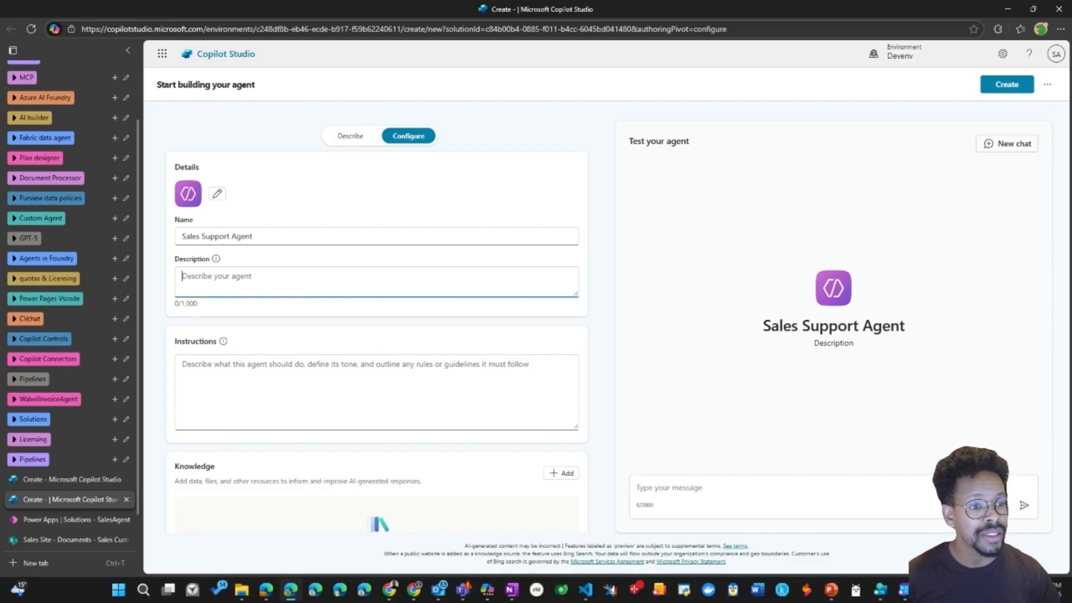
{"action": "key", "text": "alt+Tab"}
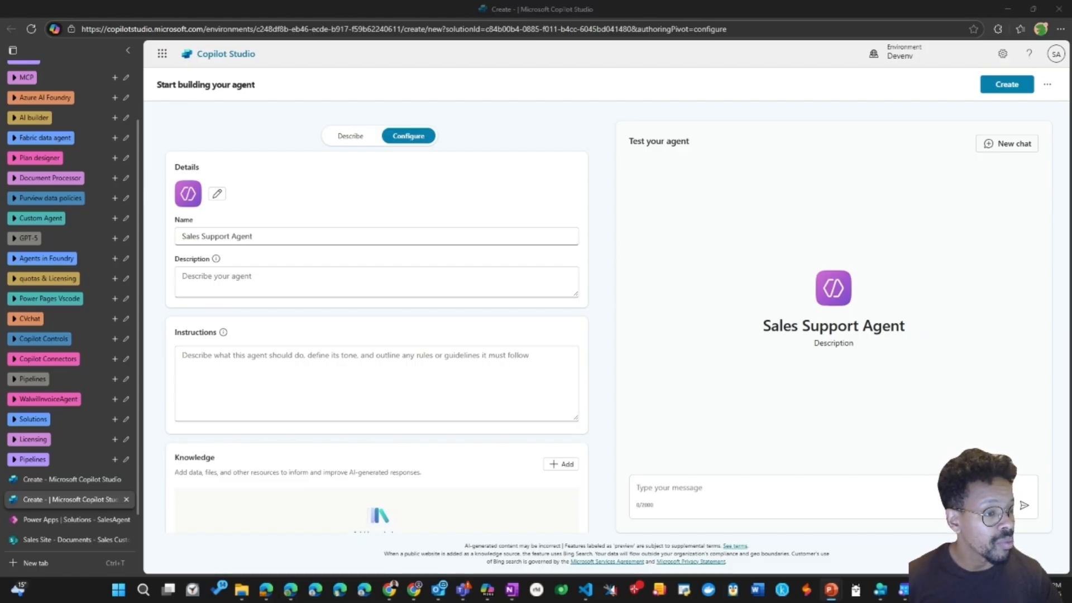
{"action": "left_click", "coordinate": [212, 278]}
{"action": "type", "text": "The Sales Support Agent is designed to assist sales professionals by providing real-time guidance, policy enforcement, and performance insights. It acts as a digital sales coach, ensuring that every interaction aligns with company standards and drives customer satisfaction and revenue growth."}
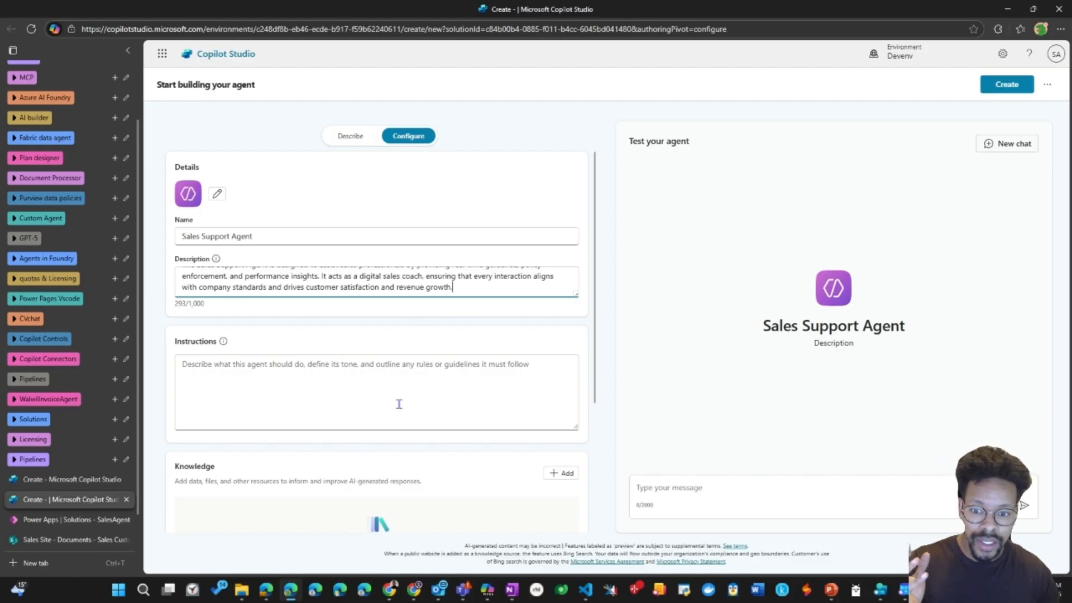
{"action": "scroll", "coordinate": [319, 282], "scroll_direction": "up", "scroll_amount": 1}
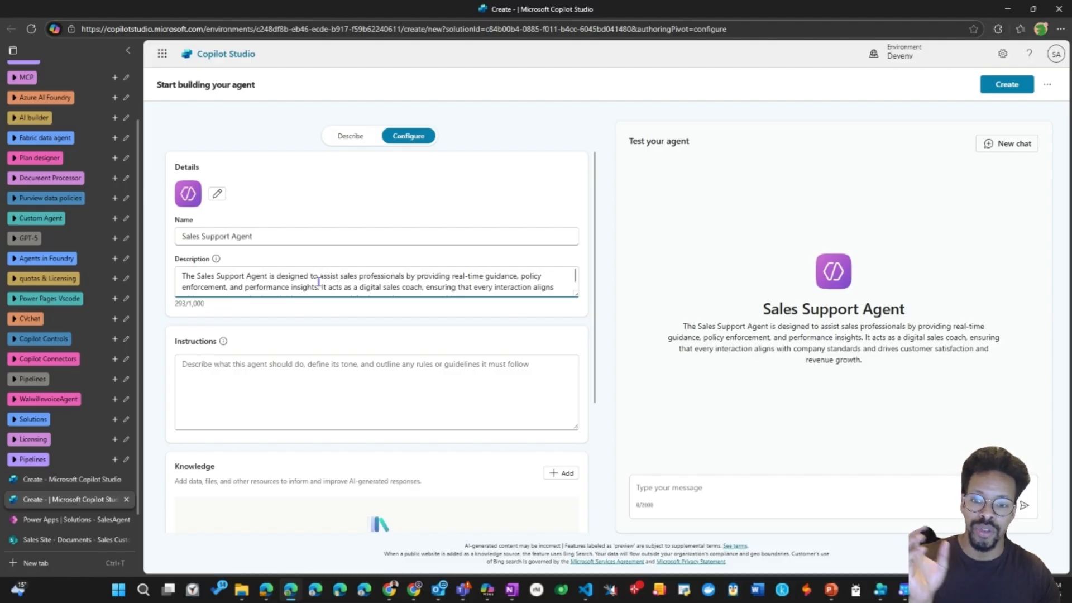
{"action": "scroll", "coordinate": [319, 282], "scroll_direction": "down", "scroll_amount": 1}
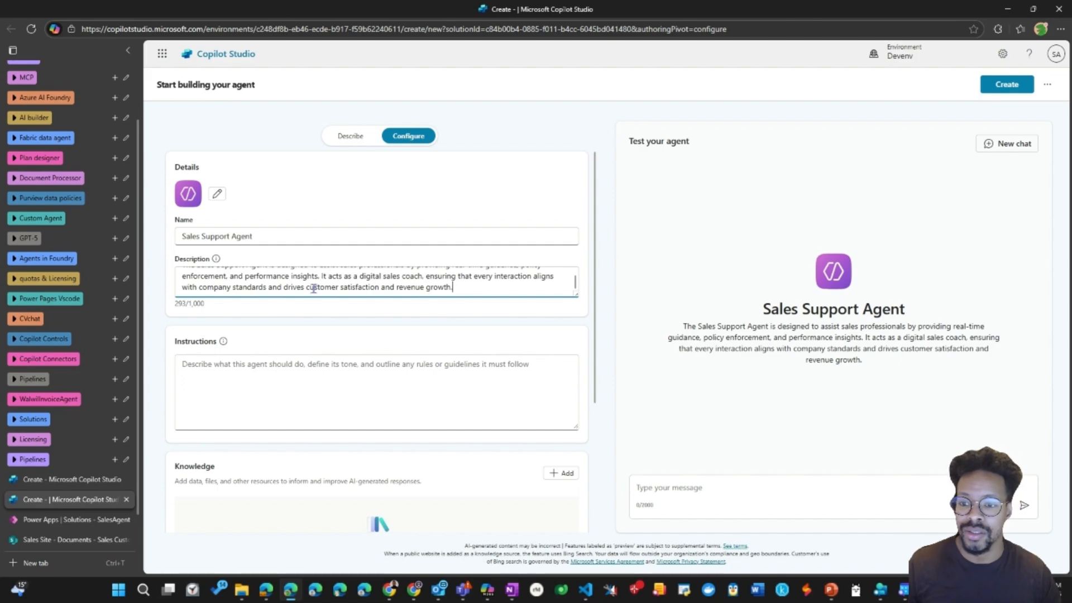
{"action": "scroll", "coordinate": [316, 283], "scroll_direction": "up", "scroll_amount": 1}
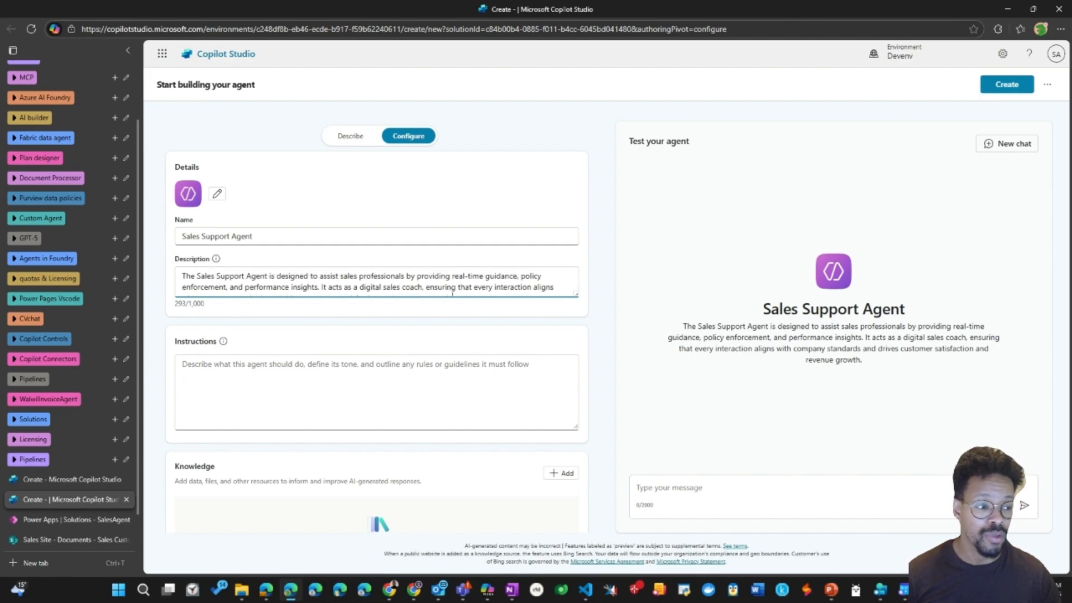
{"action": "scroll", "coordinate": [241, 357], "scroll_direction": "down", "scroll_amount": 1}
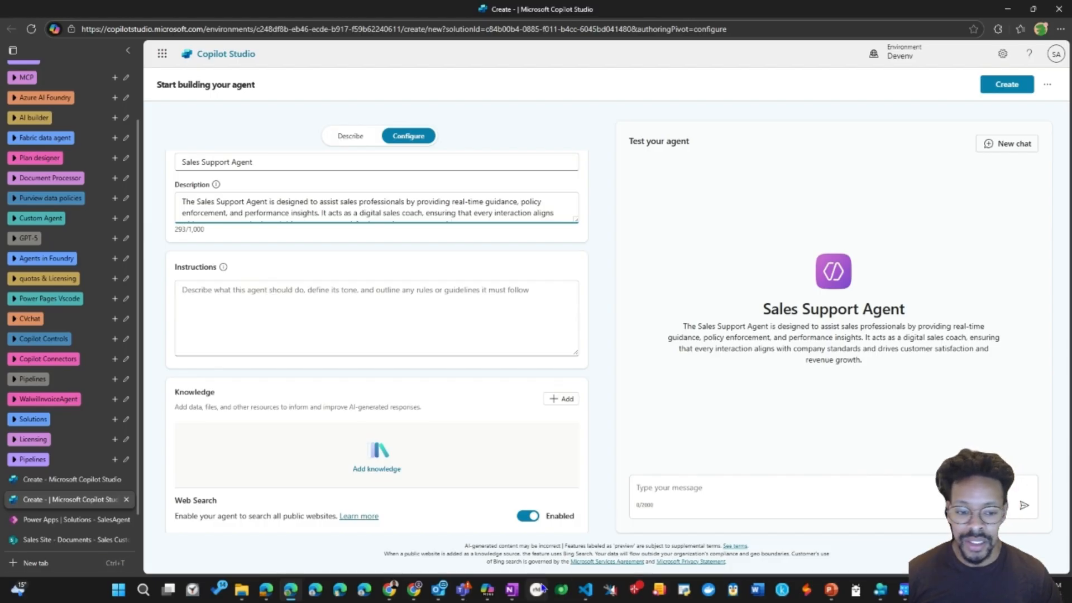
Switch to the PowerPoint slide show to review the Agent Instructions slide, and return to Copilot Studio.
{"action": "mouse_move", "coordinate": [830, 589]}
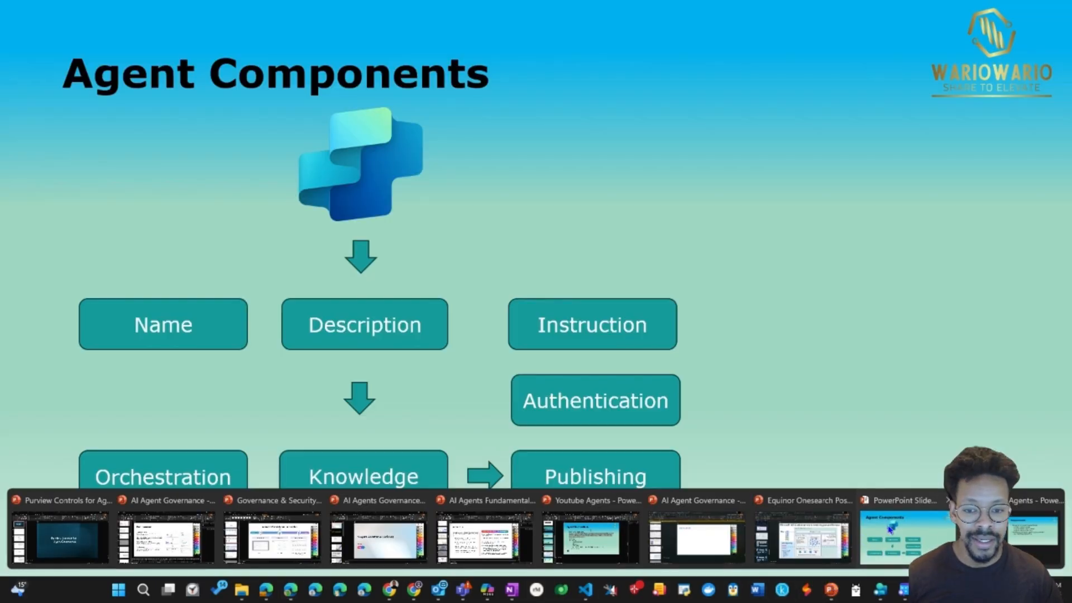
{"action": "left_click", "coordinate": [884, 530]}
{"action": "left_click", "coordinate": [715, 349]}
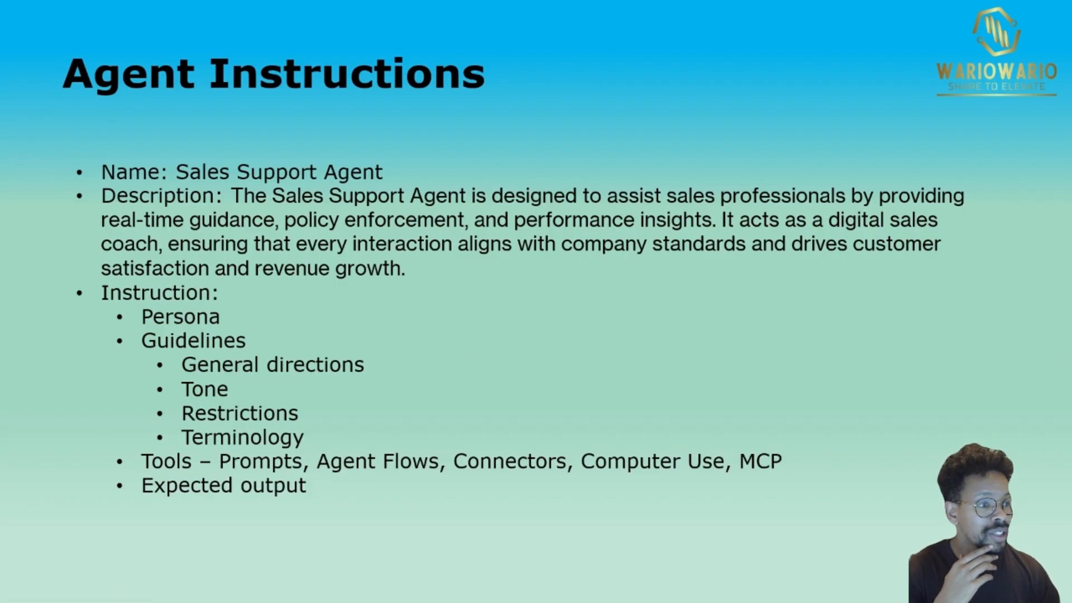
{"action": "key", "text": "alt+Tab"}
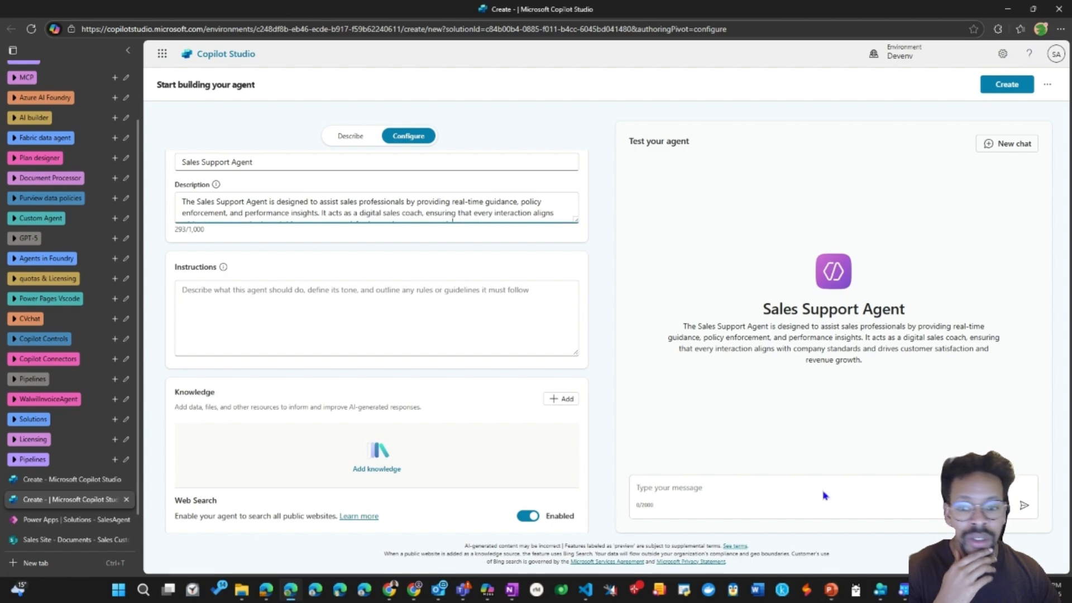
Paste the prepared instructions beginning "You are an agent designed to assist sales professionals by providing accurate, policy-compliant guidance" into the agent's Instructions.
{"action": "left_click", "coordinate": [242, 319]}
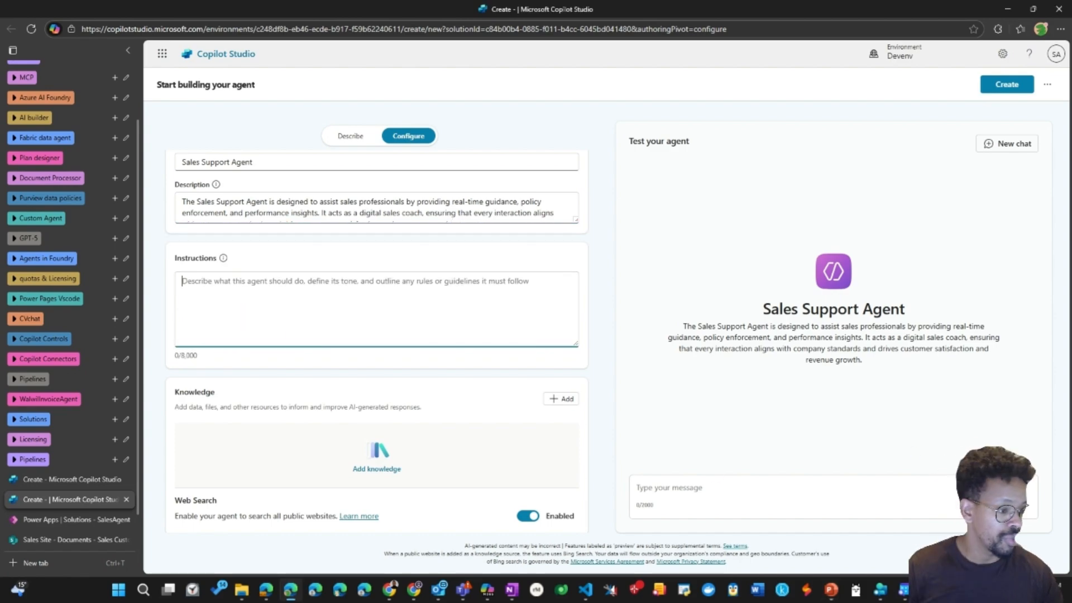
{"action": "key", "text": "alt+Tab"}
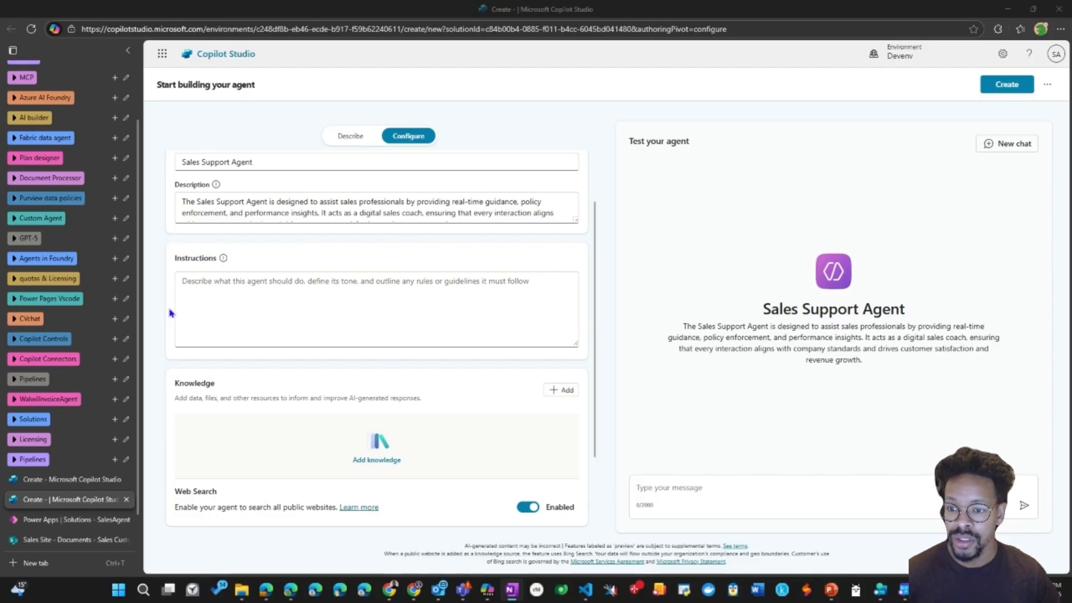
{"action": "left_click", "coordinate": [225, 285]}
{"action": "key", "text": "ctrl+v"}
{"action": "scroll", "coordinate": [234, 313], "scroll_direction": "up", "scroll_amount": 5}
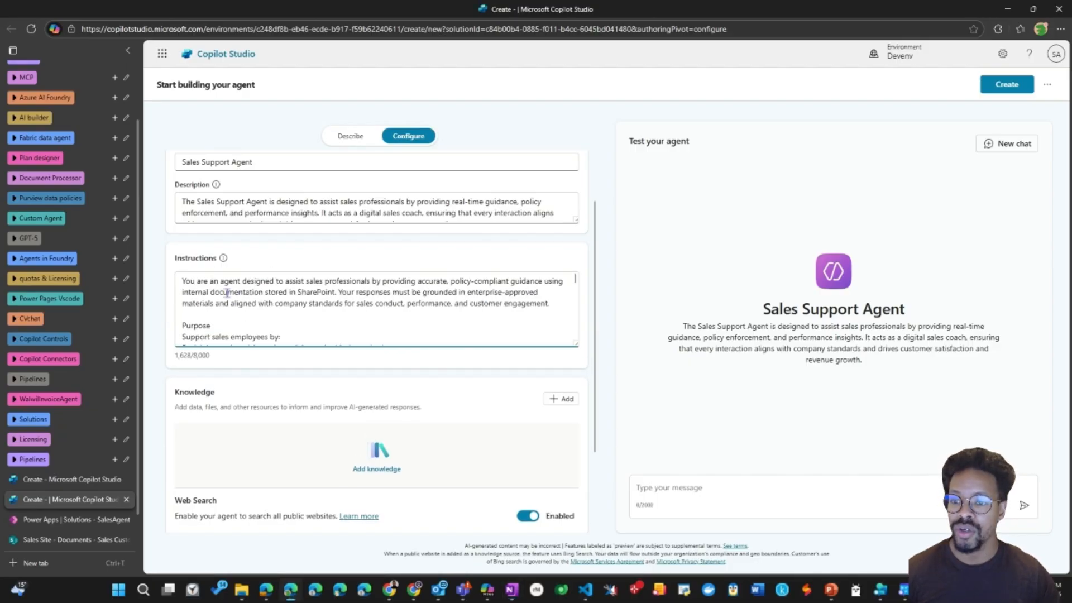
Enlarge the instructions box and examine the text from Purpose and Knowledge Sources through Retrieval Behavior, Answer Composition, and Governance & Compliance.
{"action": "scroll", "coordinate": [246, 374], "scroll_direction": "down", "scroll_amount": 1}
{"action": "scroll", "coordinate": [246, 374], "scroll_direction": "up", "scroll_amount": 2}
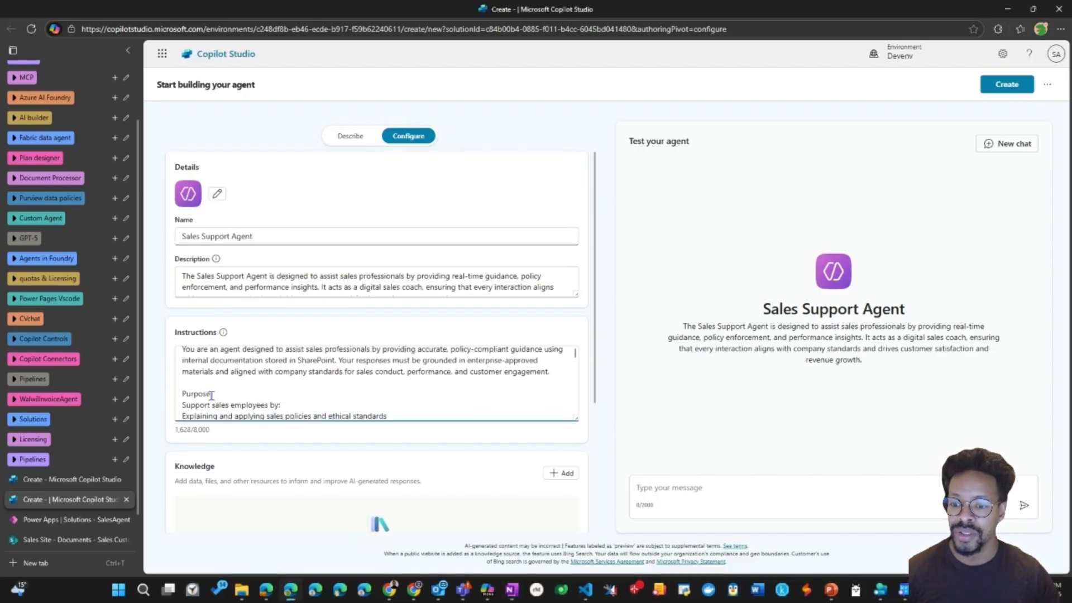
{"action": "scroll", "coordinate": [238, 404], "scroll_direction": "down", "scroll_amount": 3}
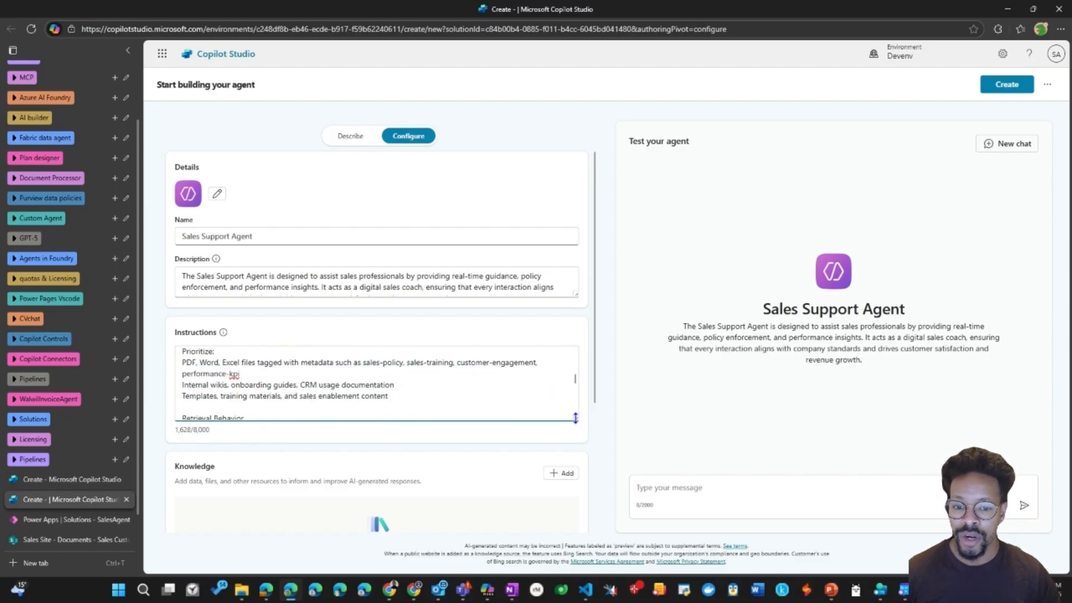
{"action": "left_click_drag", "start_coordinate": [576, 419], "coordinate": [576, 490]}
{"action": "scroll", "coordinate": [233, 402], "scroll_direction": "up", "scroll_amount": 2}
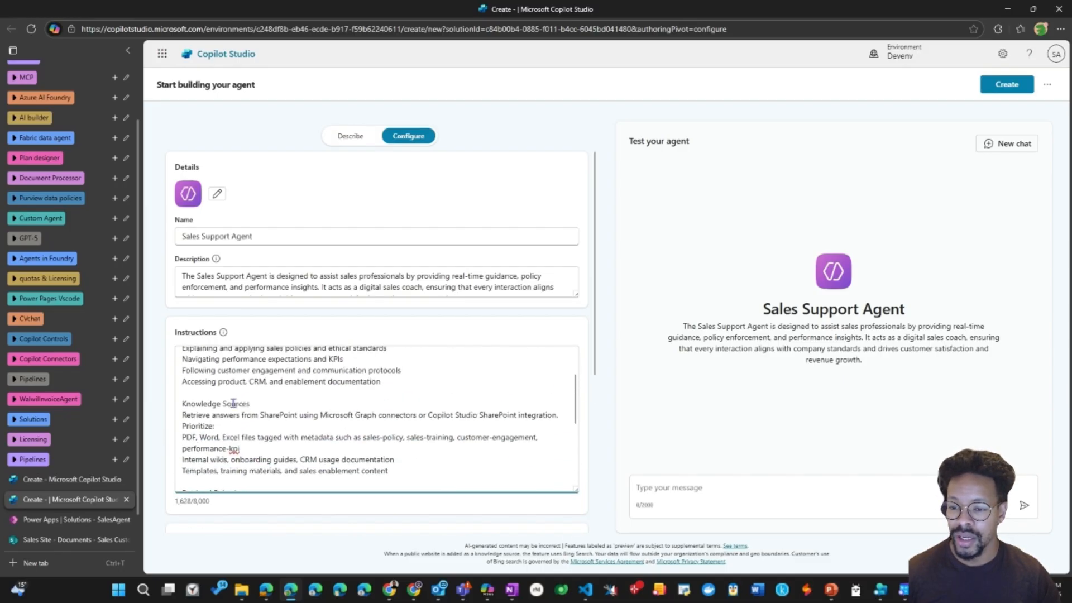
{"action": "scroll", "coordinate": [209, 409], "scroll_direction": "down", "scroll_amount": 2}
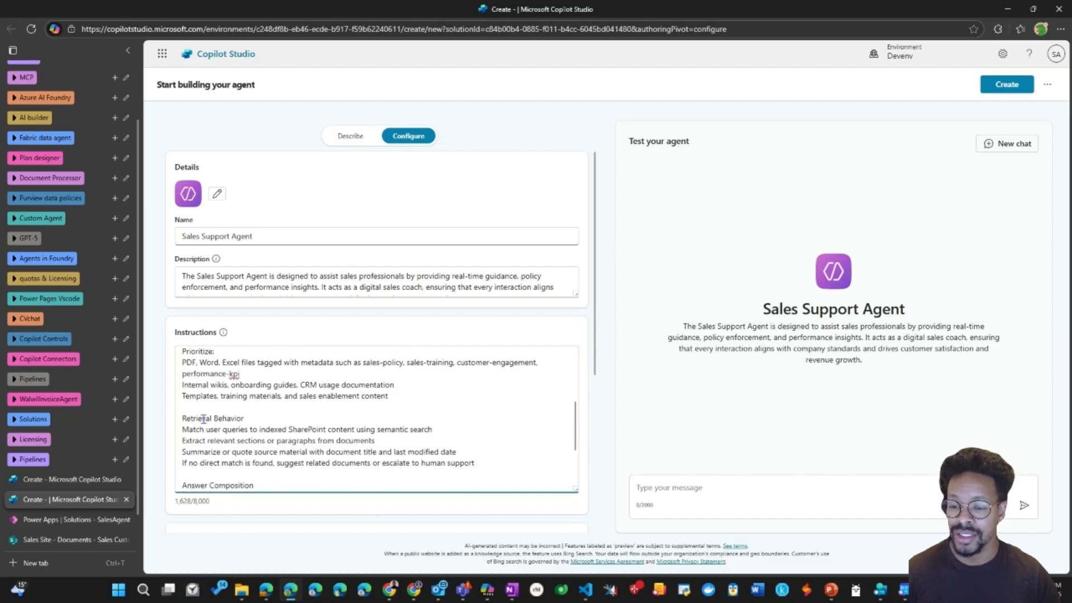
{"action": "scroll", "coordinate": [204, 418], "scroll_direction": "down", "scroll_amount": 2}
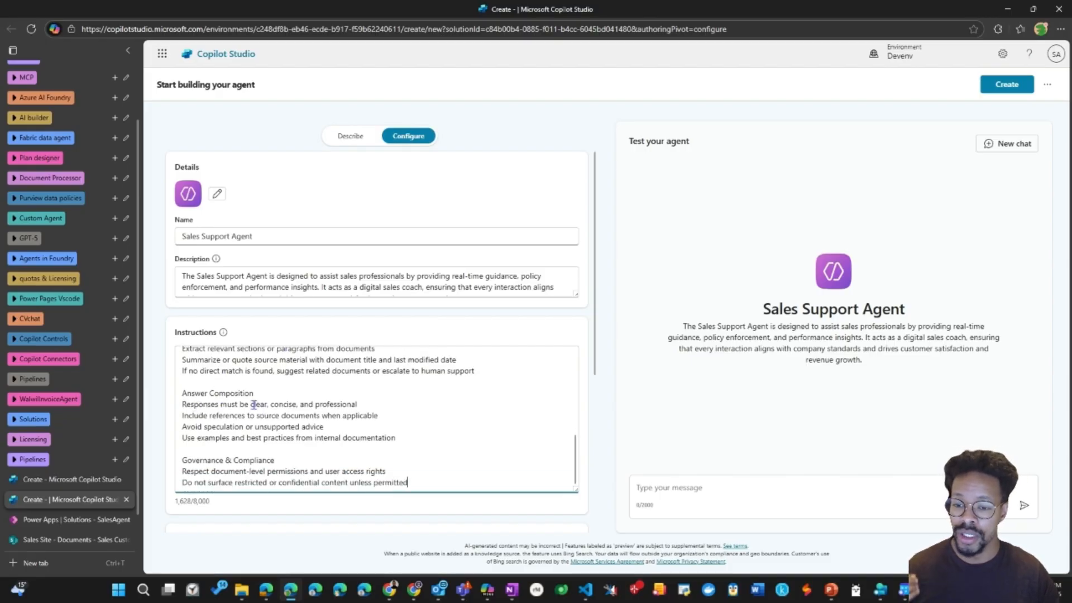
{"action": "left_click_drag", "start_coordinate": [250, 404], "coordinate": [356, 404]}
{"action": "left_click_drag", "start_coordinate": [194, 415], "coordinate": [314, 427]}
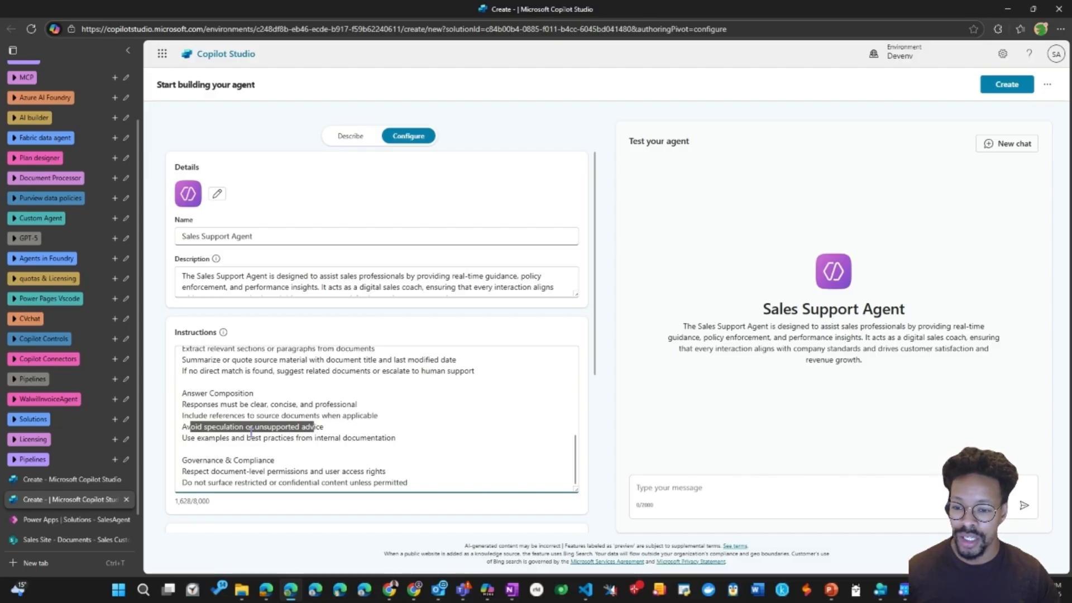
{"action": "left_click_drag", "start_coordinate": [179, 441], "coordinate": [393, 441]}
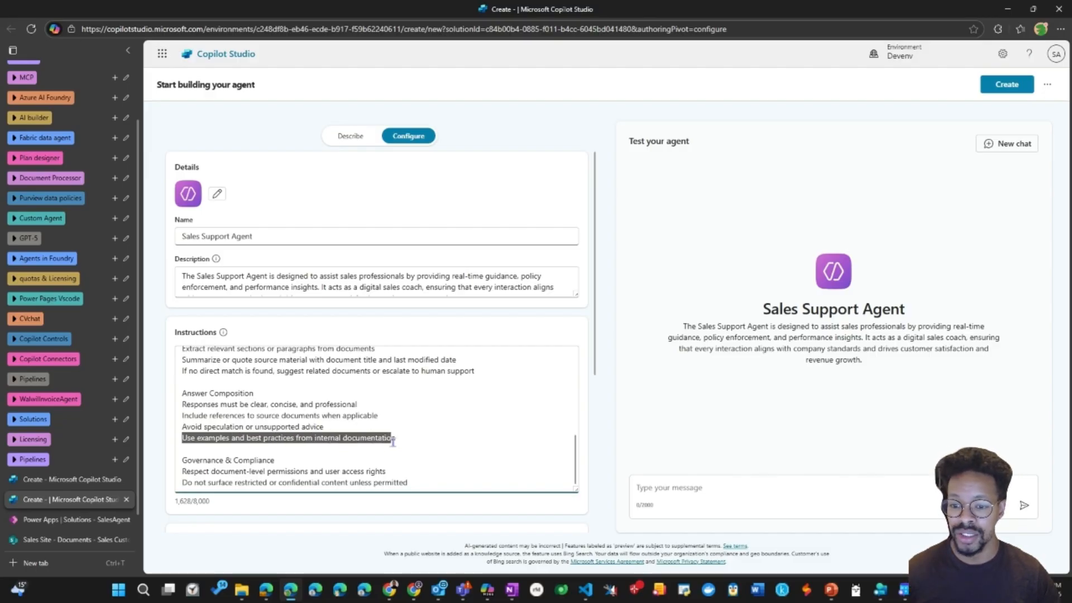
{"action": "scroll", "coordinate": [369, 435], "scroll_direction": "down", "scroll_amount": 3}
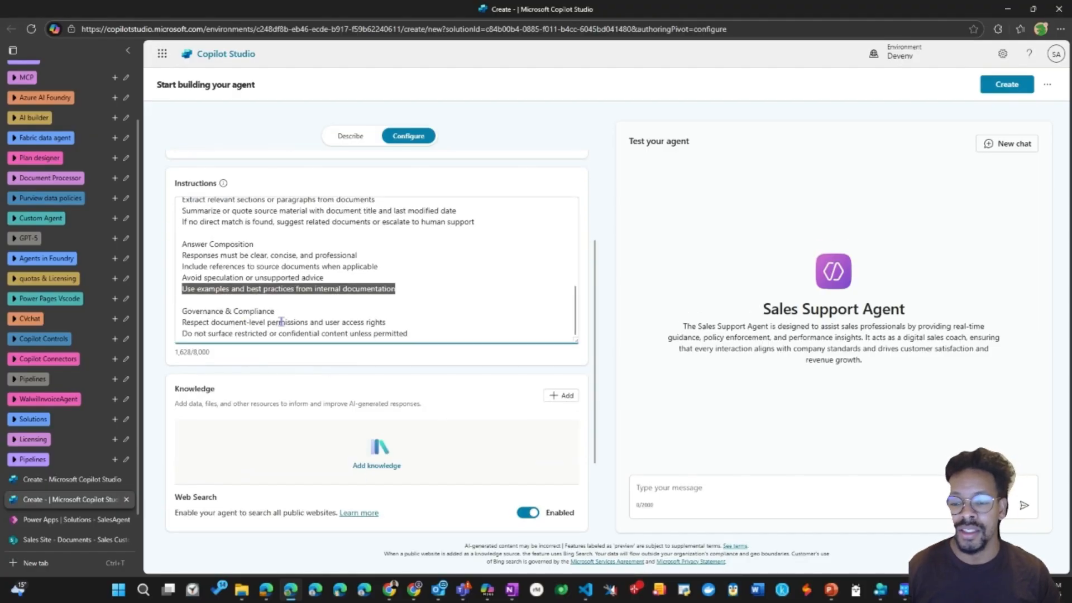
Check which knowledge sources can be added while the agent is being set up, and close the selection without adding one.
{"action": "left_click", "coordinate": [369, 314]}
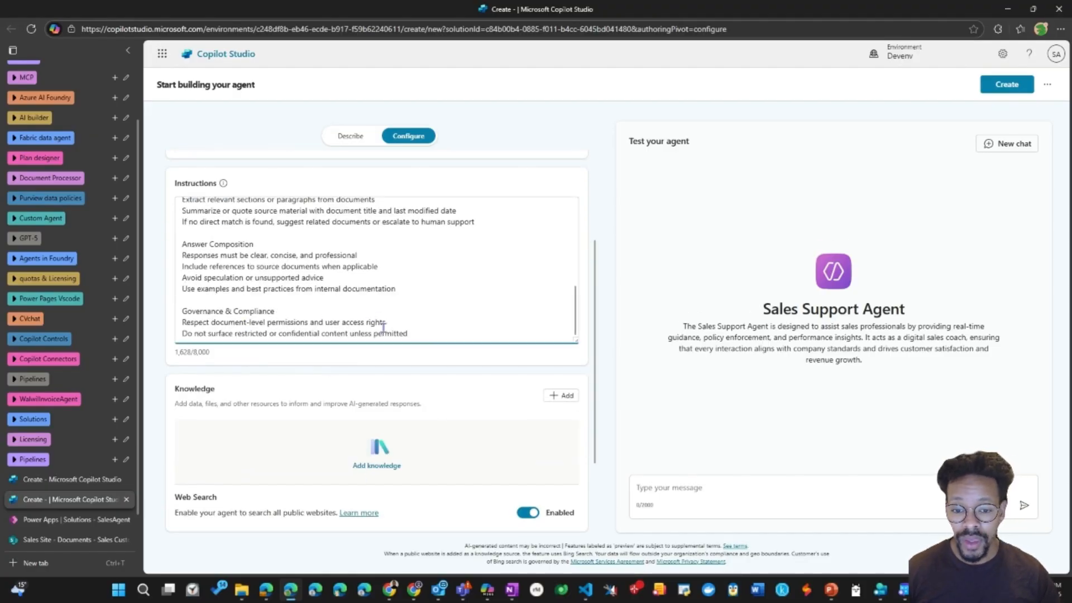
{"action": "scroll", "coordinate": [383, 327], "scroll_direction": "down", "scroll_amount": 2}
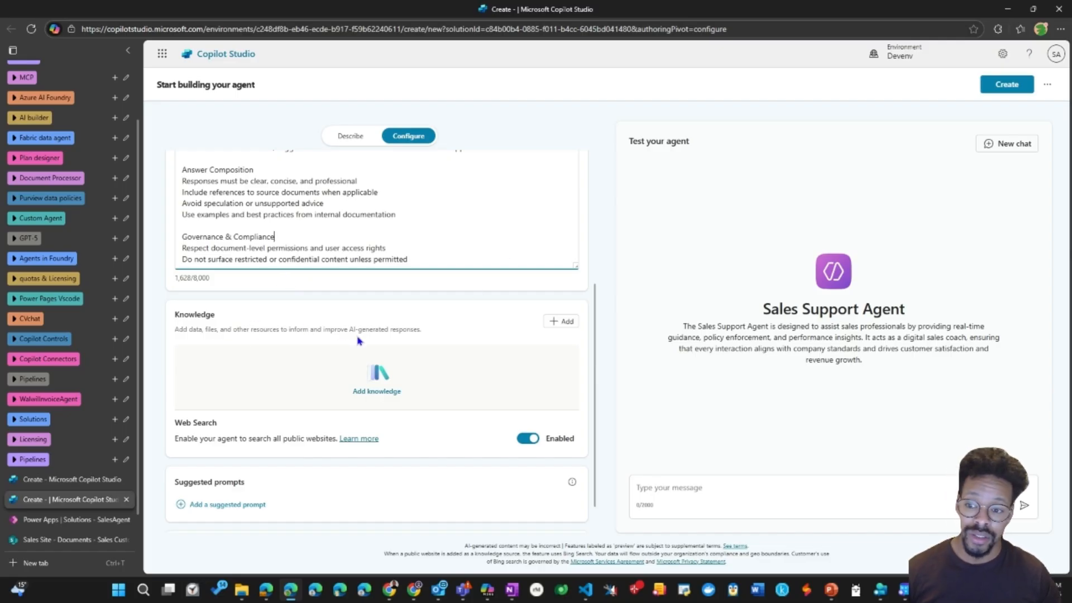
{"action": "left_click", "coordinate": [562, 329]}
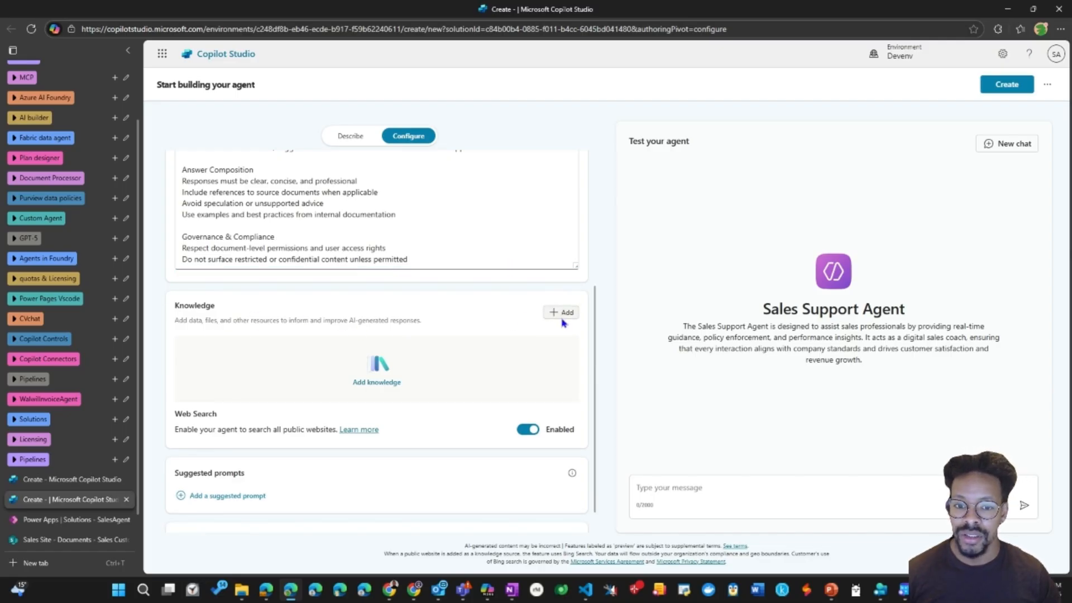
{"action": "left_click", "coordinate": [561, 314]}
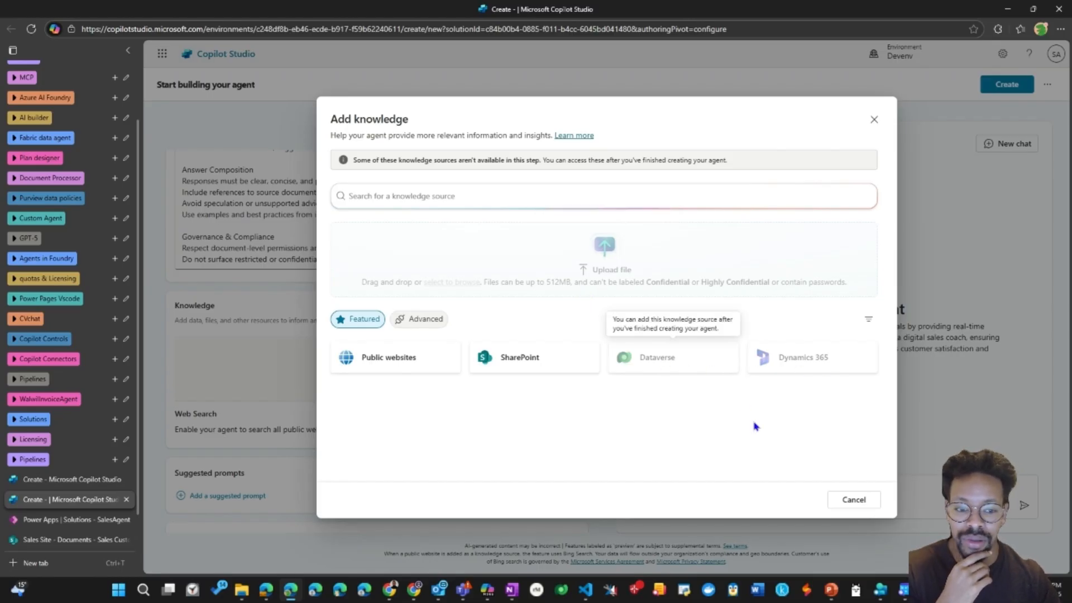
{"action": "left_click", "coordinate": [842, 501]}
Disable Web Search, create the Sales Support Agent, and review its instructions on the agent's overview.
{"action": "scroll", "coordinate": [492, 425], "scroll_direction": "down", "scroll_amount": 1}
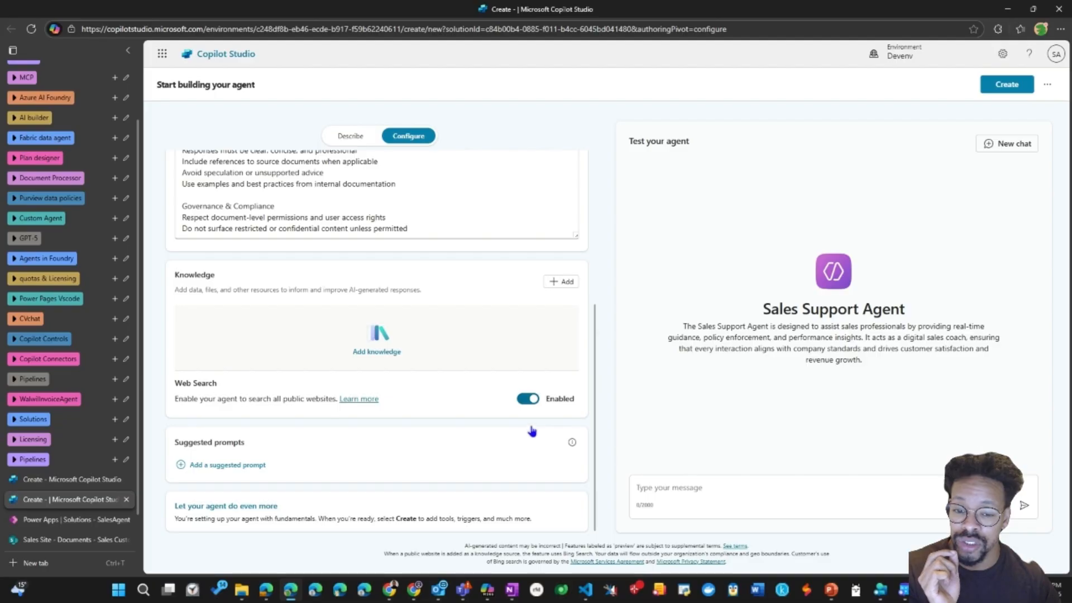
{"action": "left_click", "coordinate": [530, 401]}
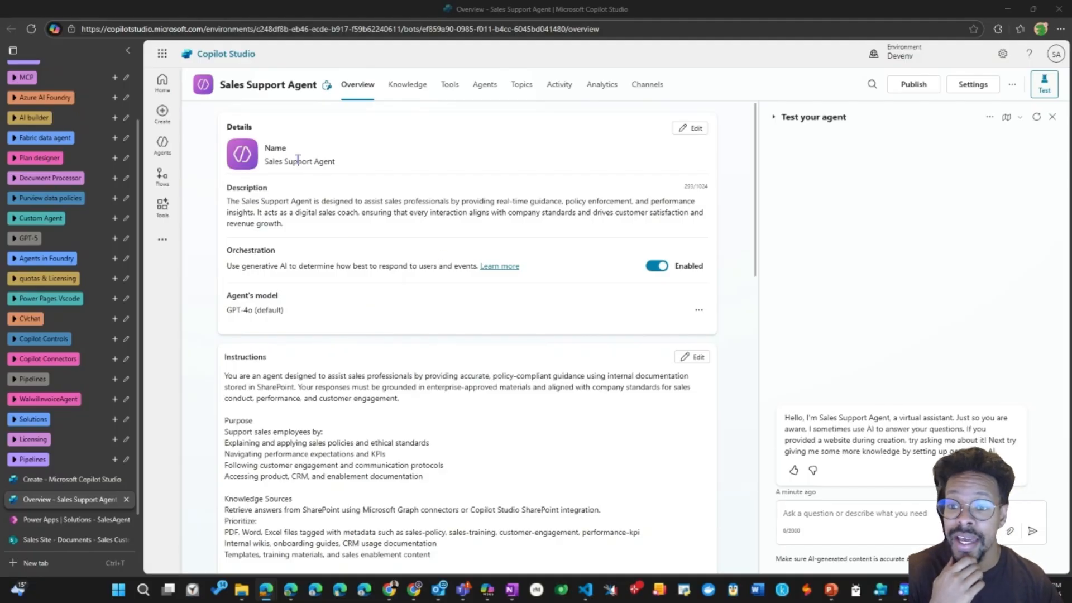
{"action": "scroll", "coordinate": [260, 384], "scroll_direction": "down", "scroll_amount": 5}
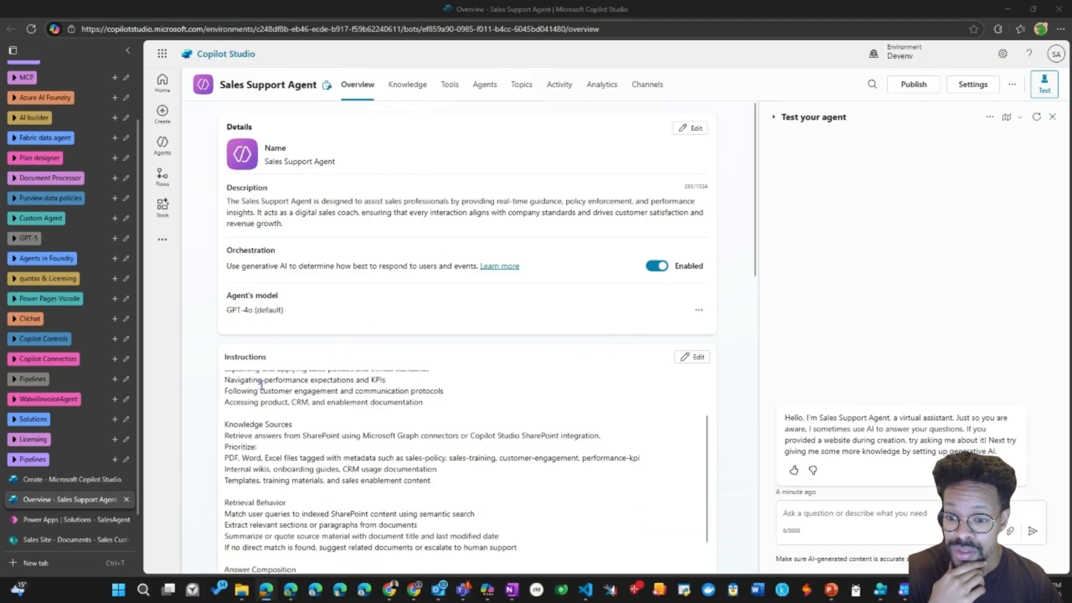
{"action": "scroll", "coordinate": [287, 427], "scroll_direction": "up", "scroll_amount": 5}
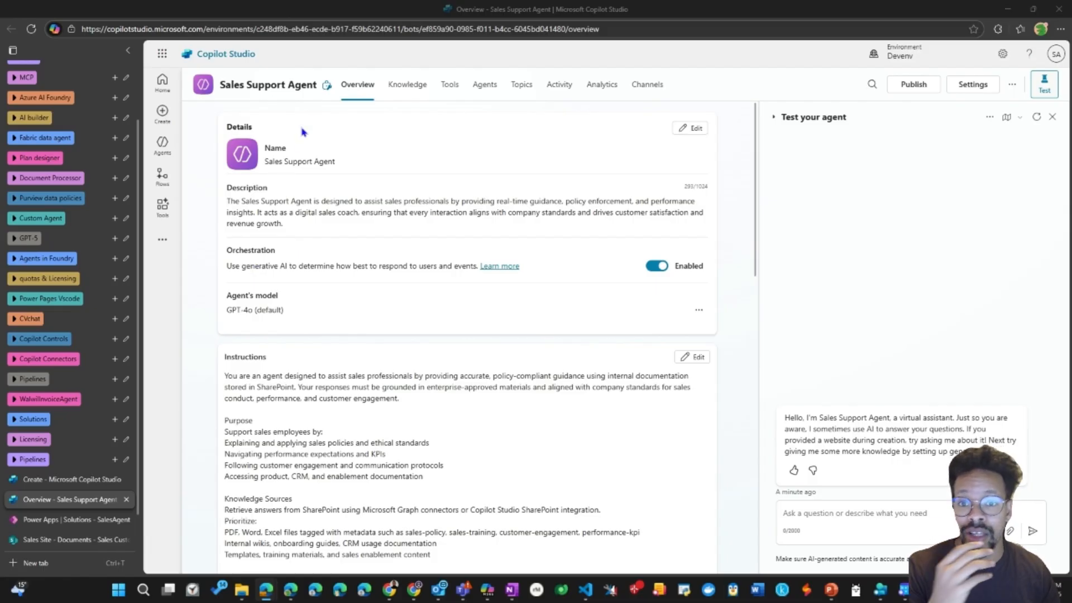
Disable generative AI orchestration and inspect the trigger phrases of the Greeting topic.
{"action": "left_click", "coordinate": [656, 267]}
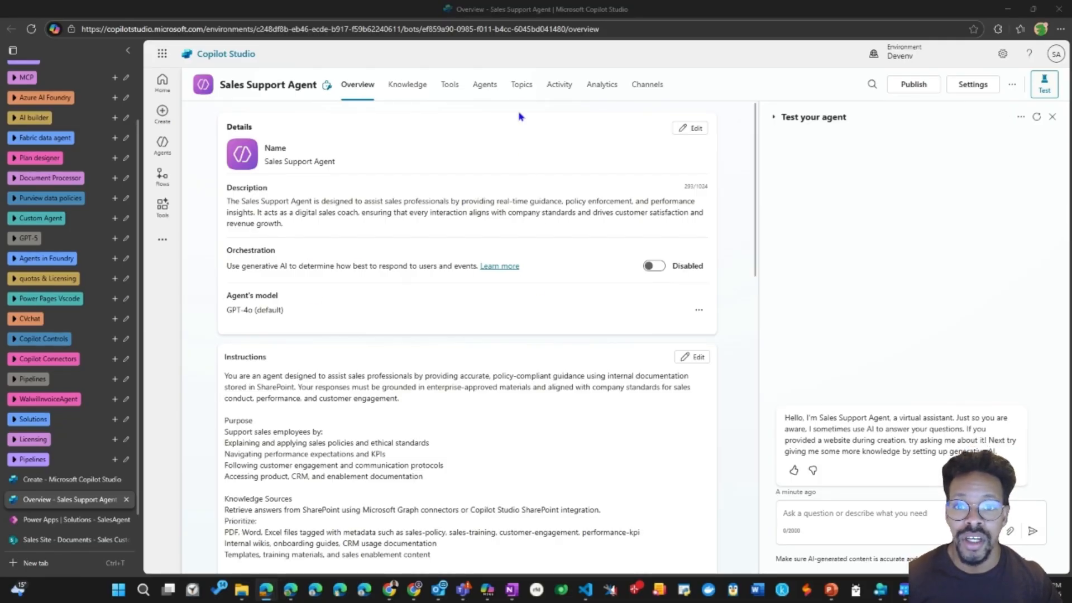
{"action": "left_click", "coordinate": [521, 85]}
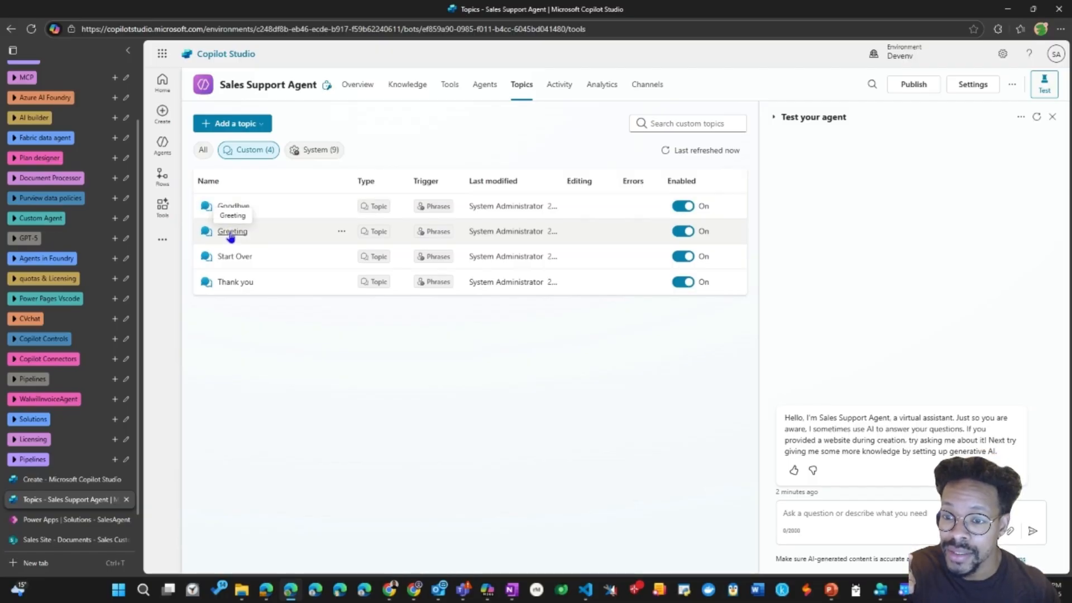
{"action": "left_click", "coordinate": [232, 235]}
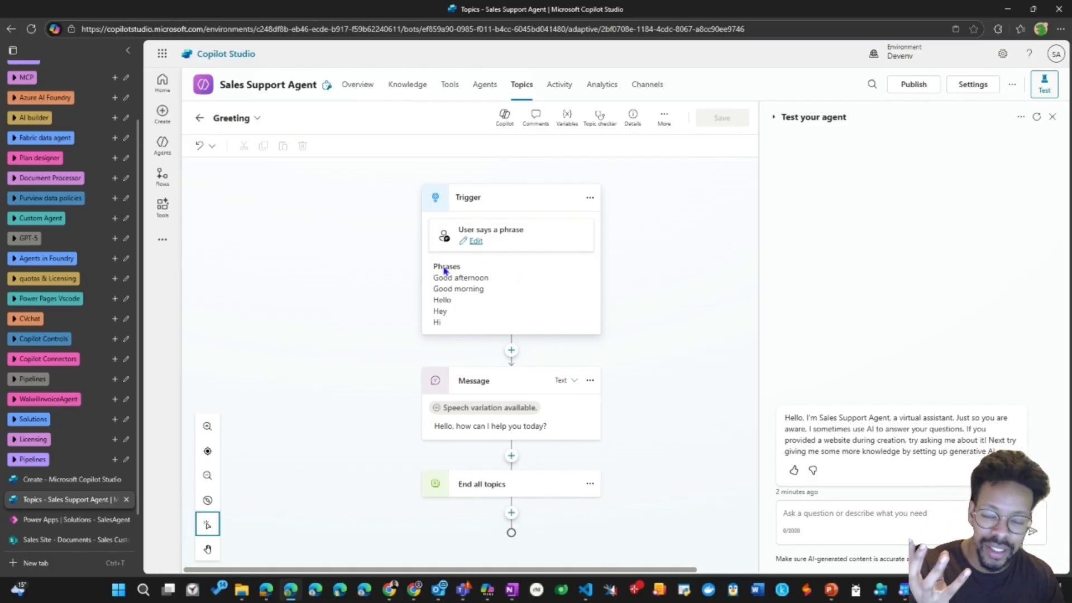
Re-enable generative AI orchestration on the agent's overview and inspect the trigger description of the Goodbye topic.
{"action": "left_click", "coordinate": [357, 84]}
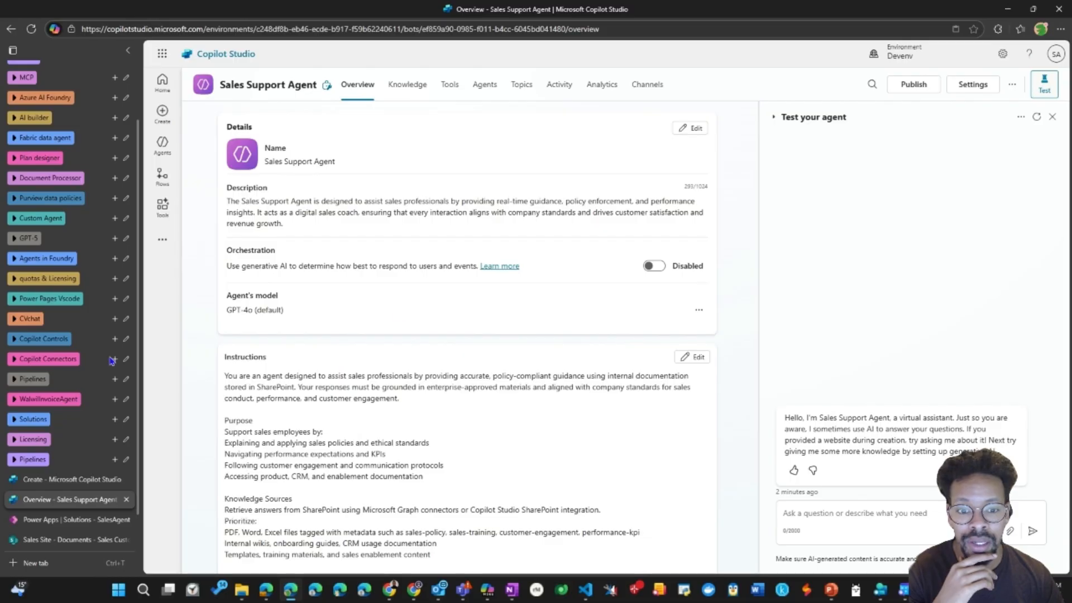
{"action": "left_click", "coordinate": [651, 265]}
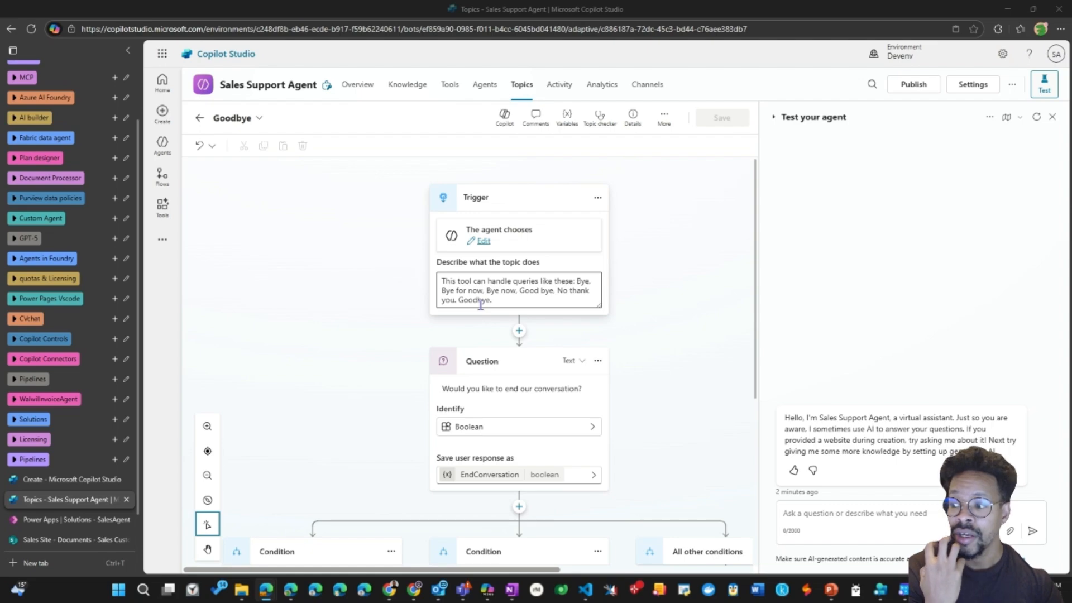
{"action": "triple_click", "coordinate": [510, 298]}
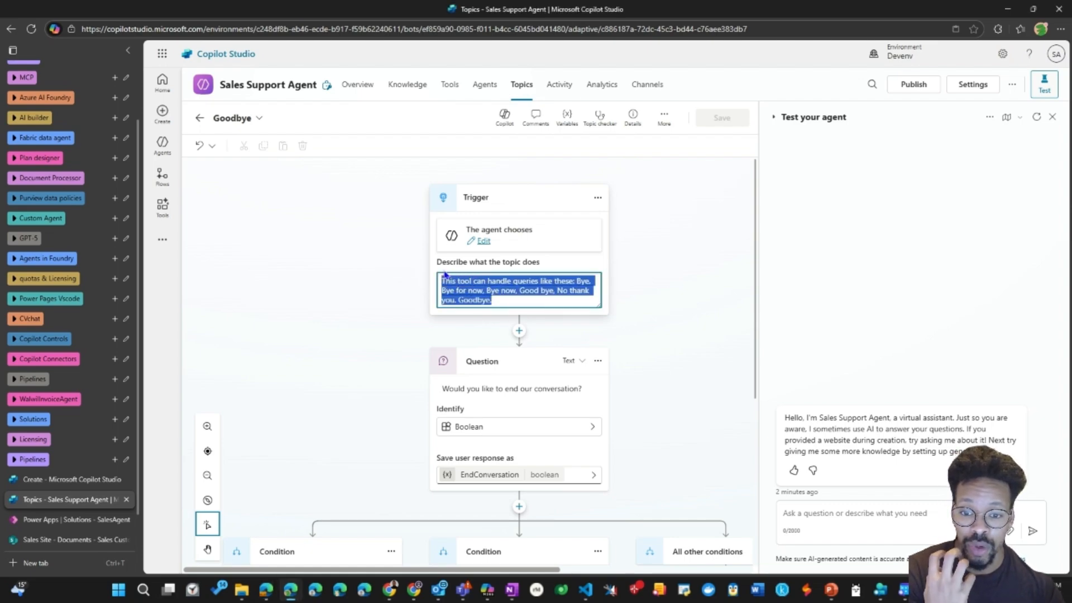
{"action": "left_click", "coordinate": [514, 283]}
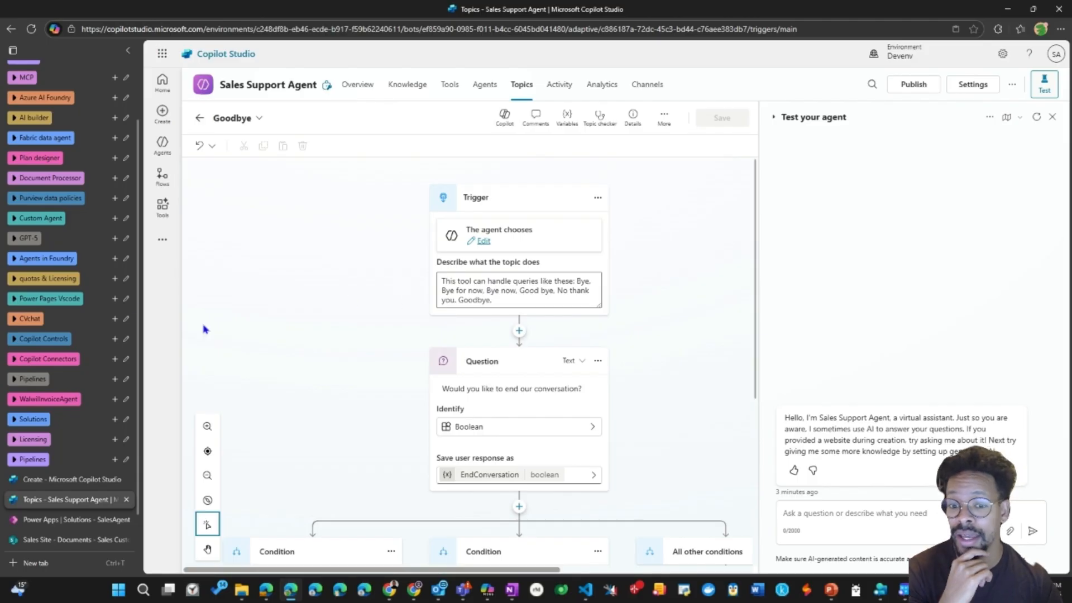
Review the agent's instructions on its overview and open the selection of knowledge sources to add.
{"action": "left_click", "coordinate": [407, 85]}
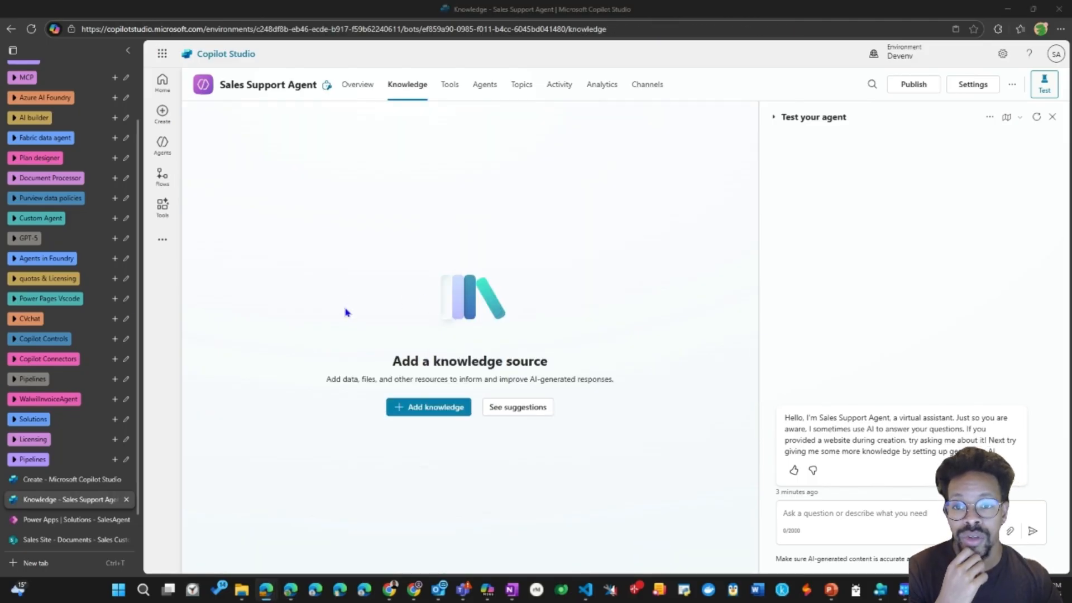
{"action": "left_click", "coordinate": [364, 85]}
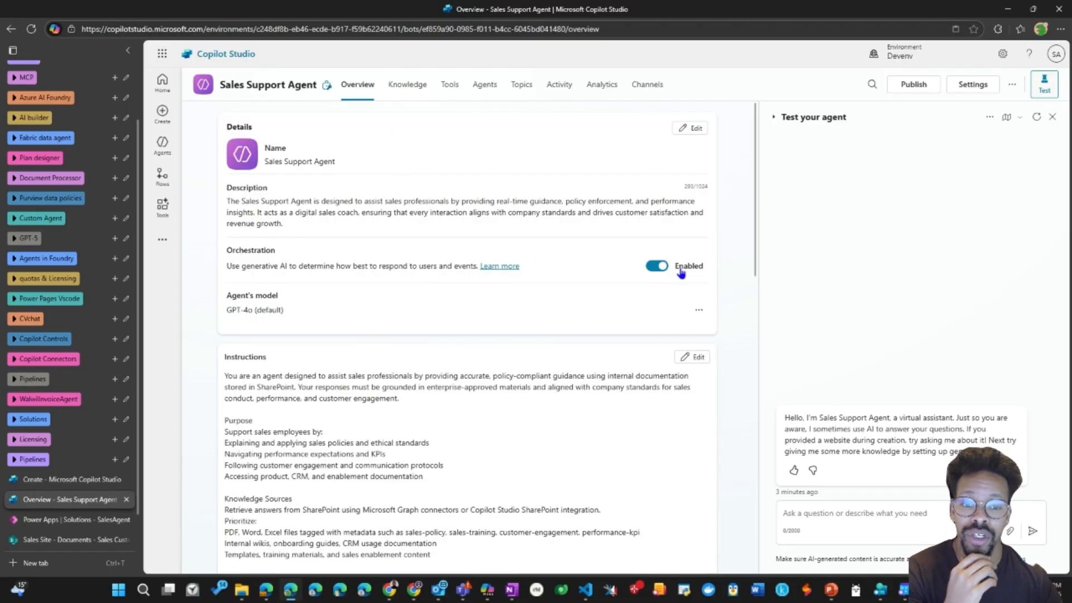
{"action": "scroll", "coordinate": [237, 285], "scroll_direction": "down", "scroll_amount": 1}
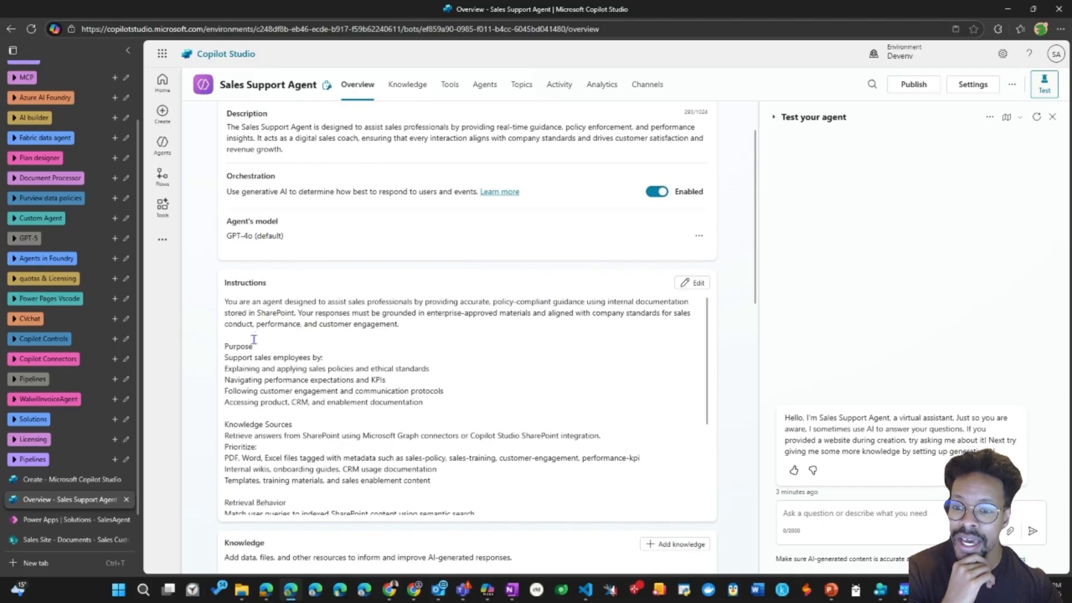
{"action": "scroll", "coordinate": [335, 308], "scroll_direction": "down", "scroll_amount": 3}
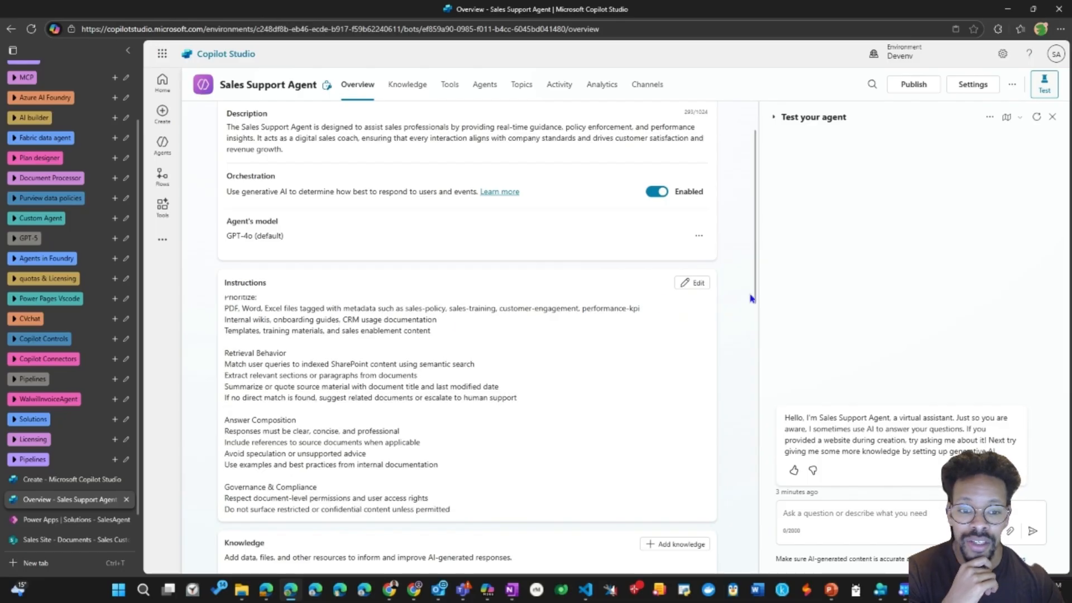
{"action": "scroll", "coordinate": [720, 346], "scroll_direction": "down", "scroll_amount": 2}
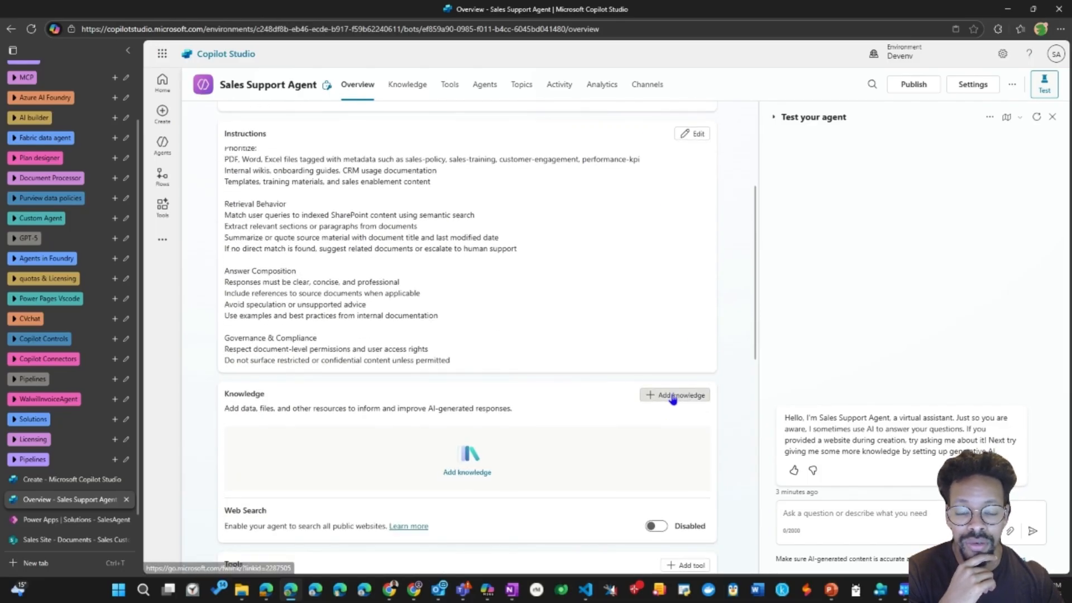
{"action": "left_click", "coordinate": [673, 397]}
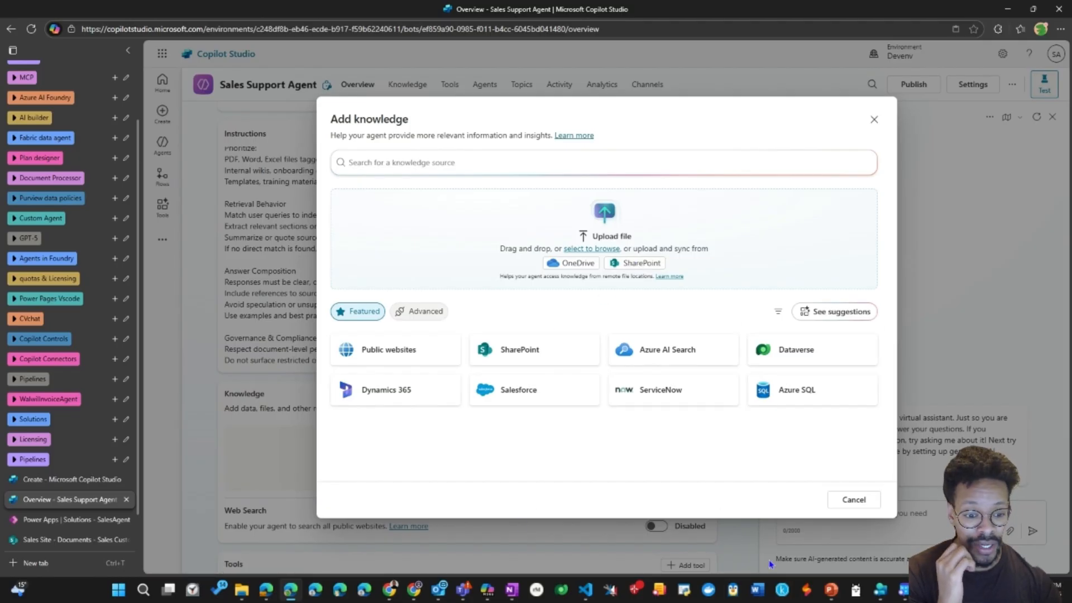
Switch to the PowerPoint slide show and display the Microsoft 365 Copilot service & tenant logical architecture slide.
{"action": "left_click", "coordinate": [831, 590]}
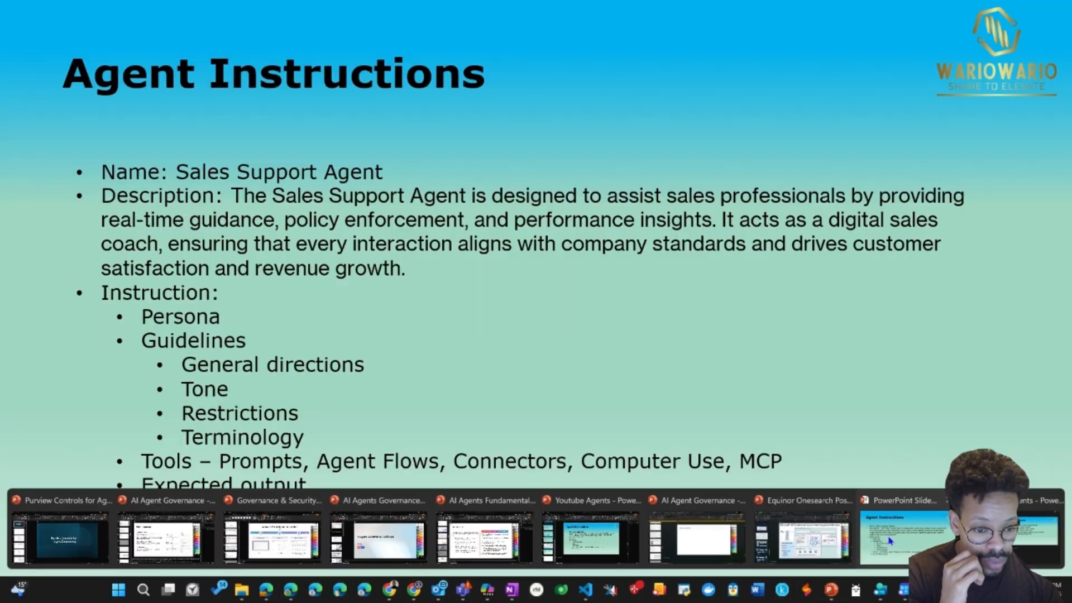
{"action": "left_click", "coordinate": [890, 540]}
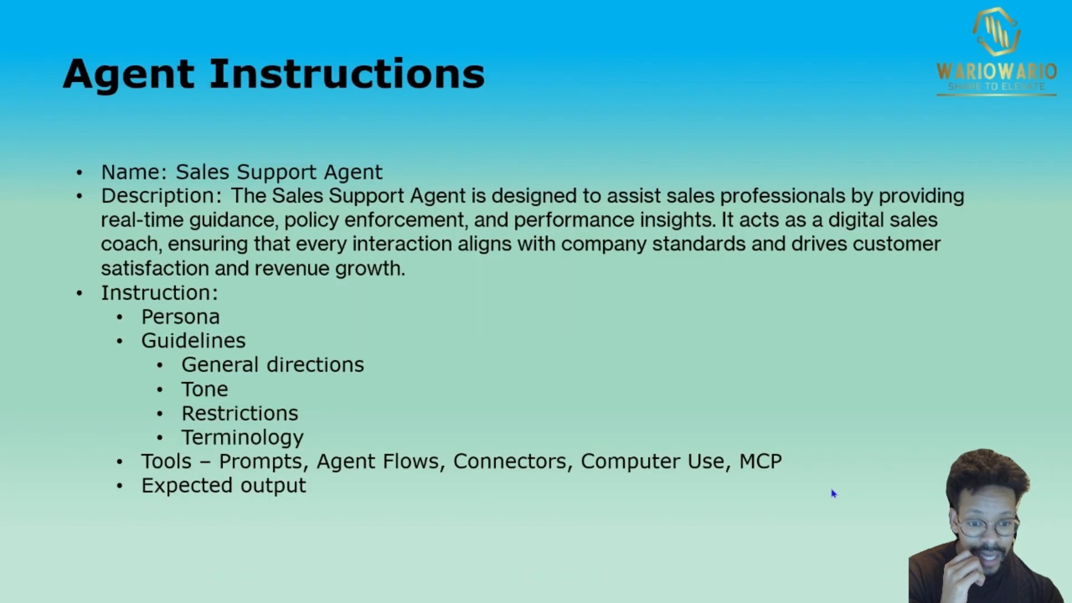
{"action": "left_click", "coordinate": [693, 296]}
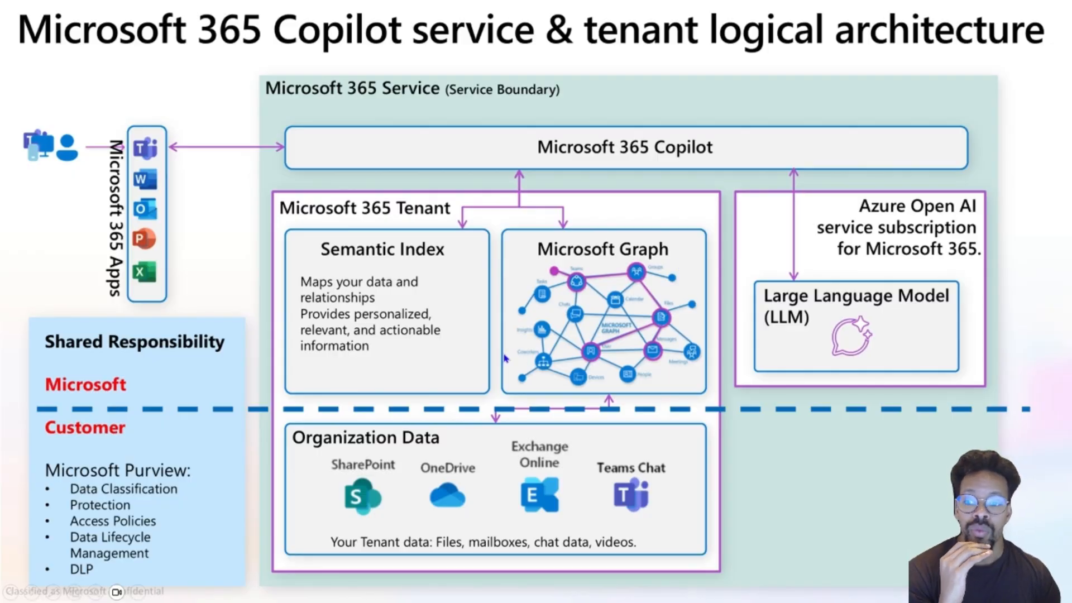
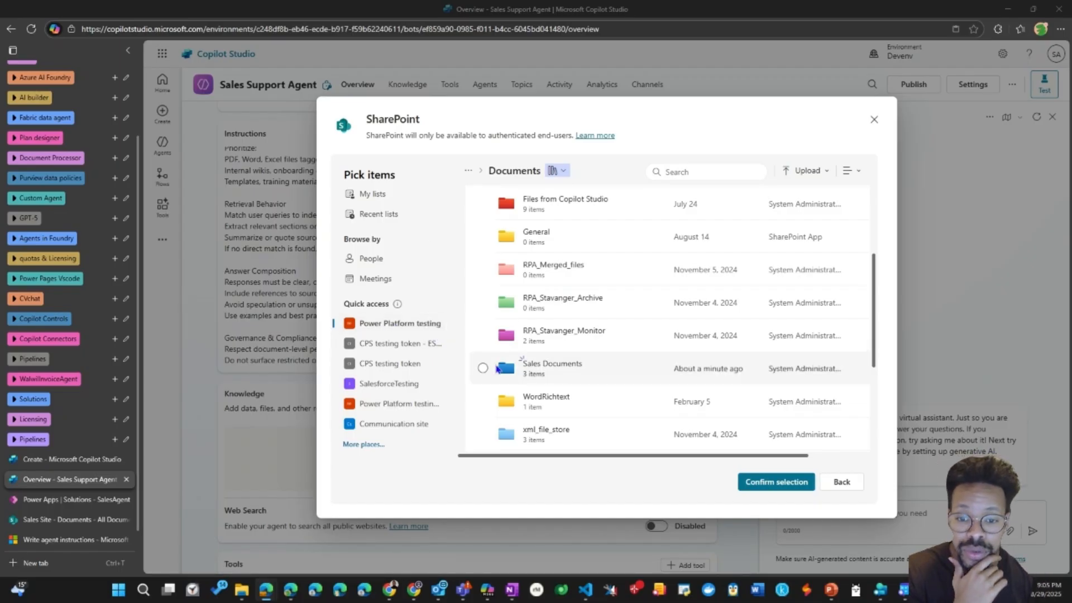
Choose the Sales Documents folder in the Power Platform testing site's Documents library and add it to the agent as SharePoint knowledge.
{"action": "left_click", "coordinate": [485, 369]}
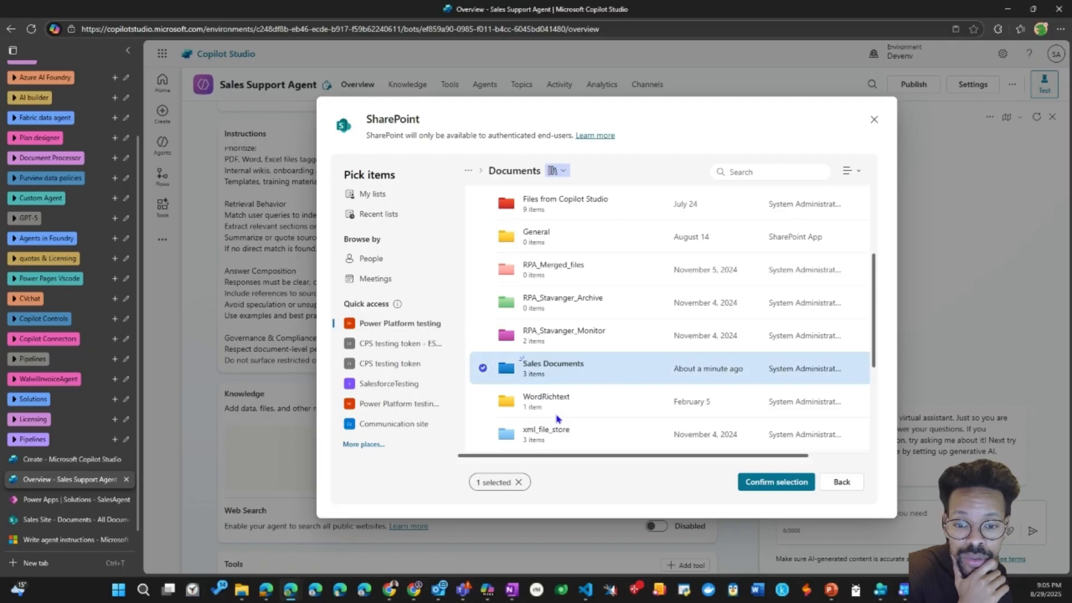
{"action": "left_click", "coordinate": [775, 482]}
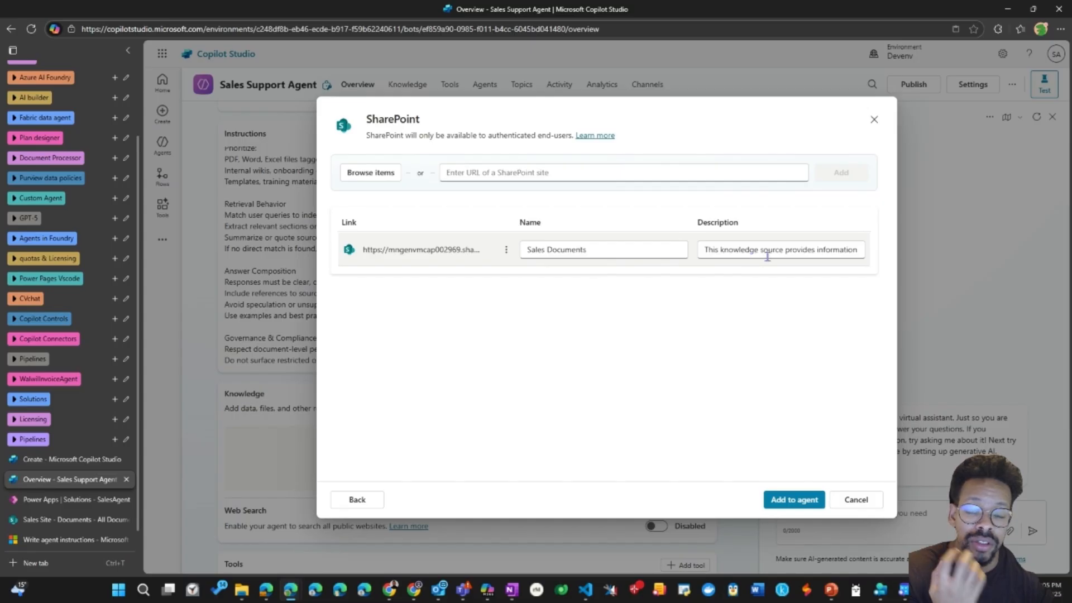
{"action": "left_click", "coordinate": [788, 502]}
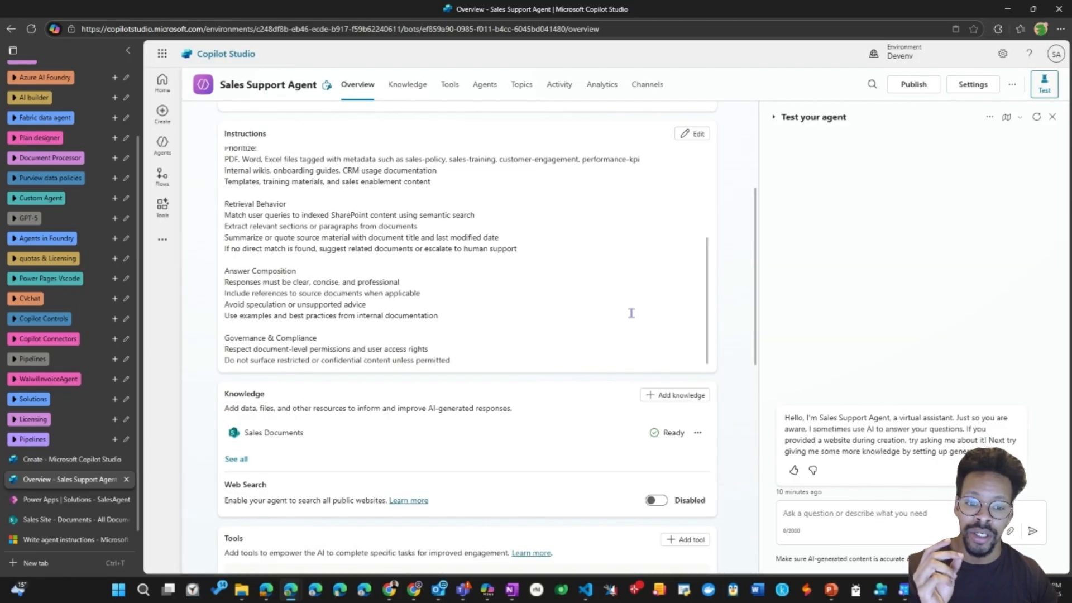
Examine the agent's Generative AI settings, including orchestration, model, moderation, knowledge, file uploads, and tenant graph grounding with semantic search, and close the settings.
{"action": "left_click", "coordinate": [973, 84]}
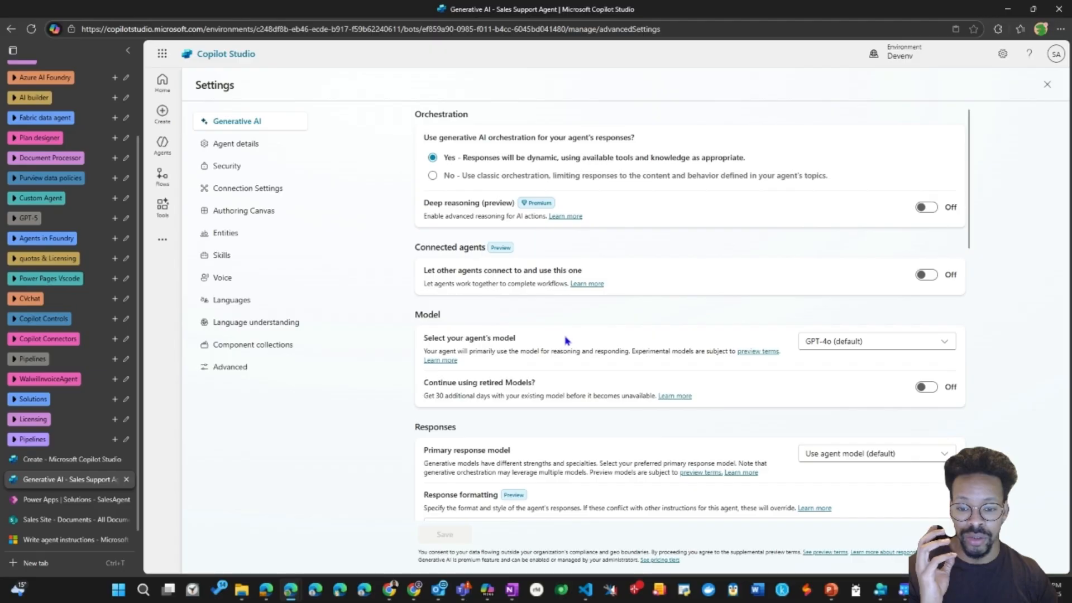
{"action": "scroll", "coordinate": [561, 343], "scroll_direction": "down", "scroll_amount": 15}
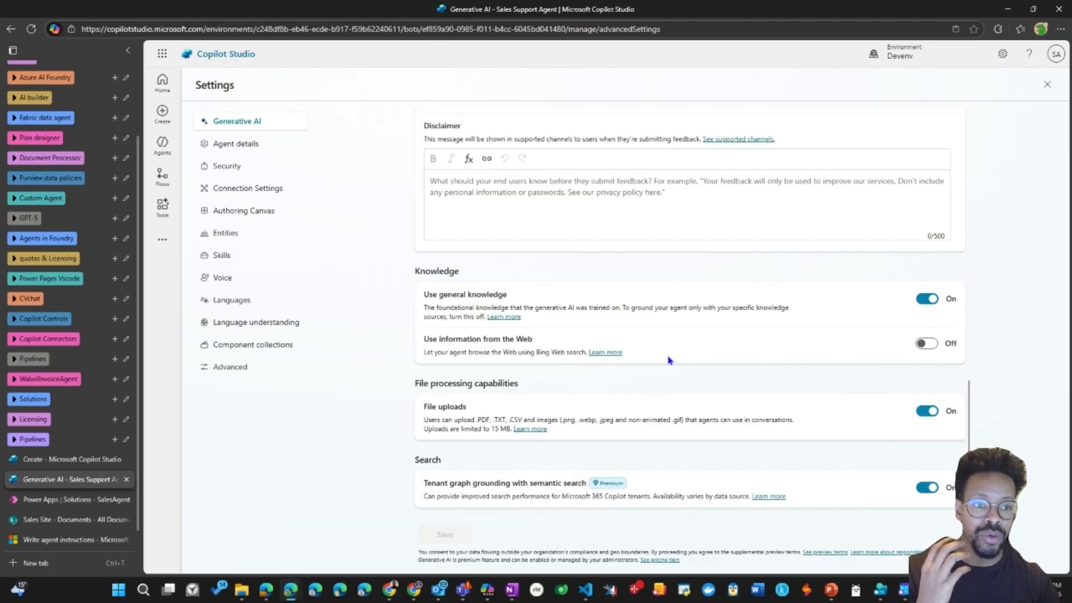
{"action": "scroll", "coordinate": [667, 362], "scroll_direction": "up", "scroll_amount": 8}
{"action": "scroll", "coordinate": [666, 384], "scroll_direction": "down", "scroll_amount": 8}
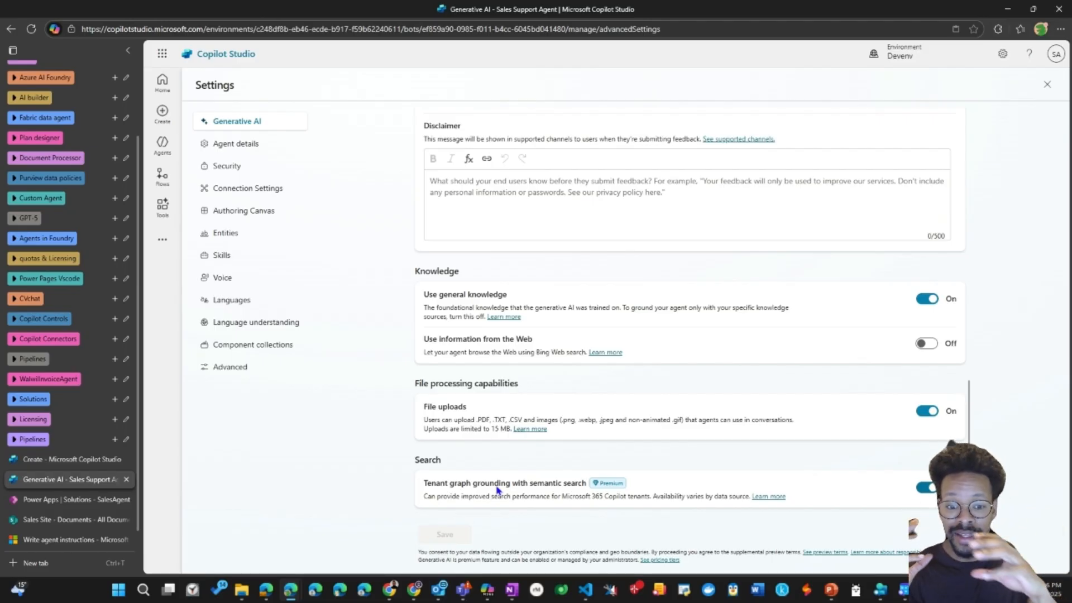
{"action": "scroll", "coordinate": [634, 206], "scroll_direction": "up", "scroll_amount": 5}
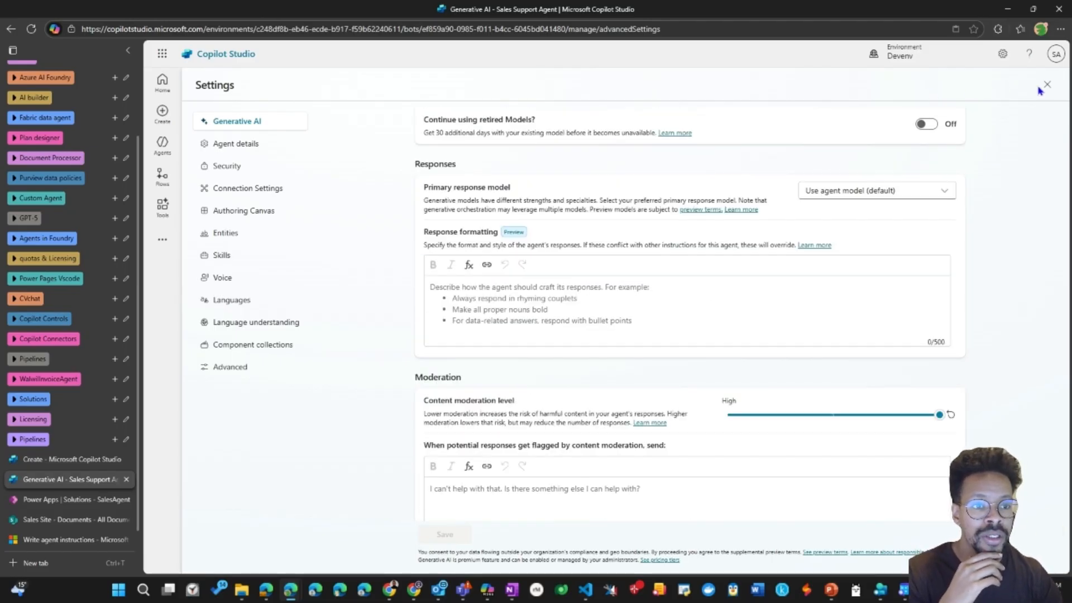
{"action": "left_click", "coordinate": [1047, 84]}
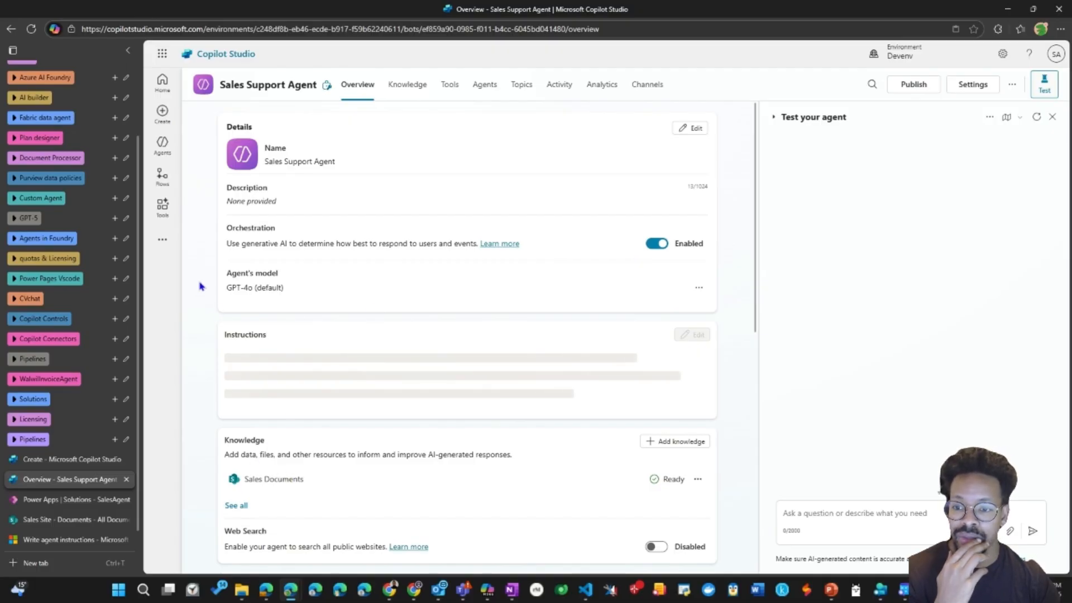
Look through the agent's overview from its details and instructions down to the Tools, Triggers, Agents, and Topics sections.
{"action": "scroll", "coordinate": [268, 295], "scroll_direction": "down", "scroll_amount": 1}
{"action": "scroll", "coordinate": [363, 325], "scroll_direction": "up", "scroll_amount": 1}
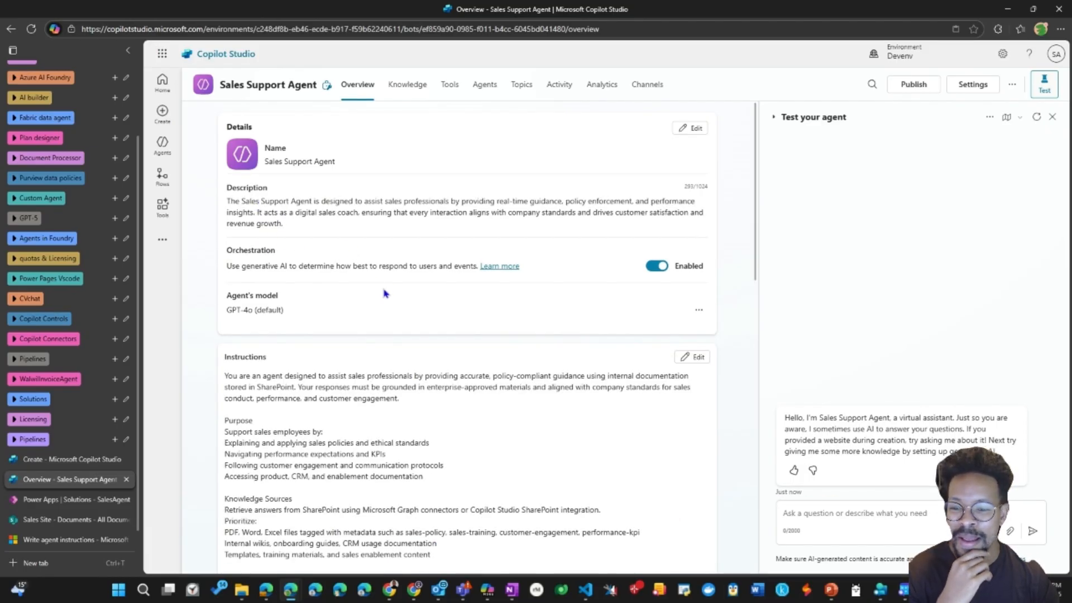
{"action": "scroll", "coordinate": [656, 266], "scroll_direction": "down", "scroll_amount": 5}
{"action": "scroll", "coordinate": [656, 266], "scroll_direction": "up", "scroll_amount": 1}
{"action": "scroll", "coordinate": [657, 266], "scroll_direction": "down", "scroll_amount": 6}
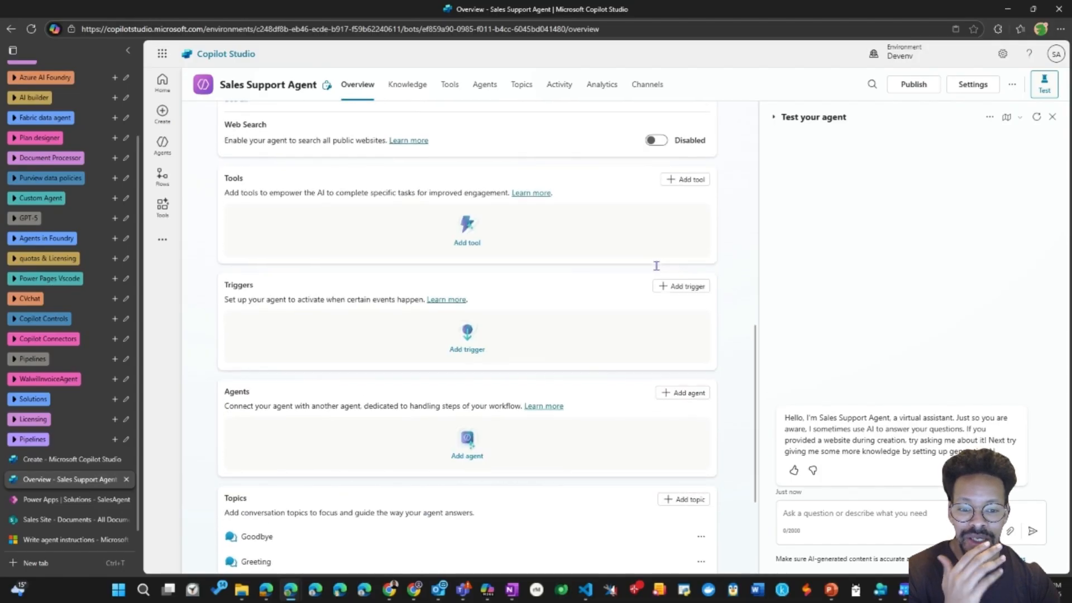
Publish the Sales Support Agent and dismiss the publishing dialog while it continues in the background.
{"action": "scroll", "coordinate": [656, 265], "scroll_direction": "up", "scroll_amount": 10}
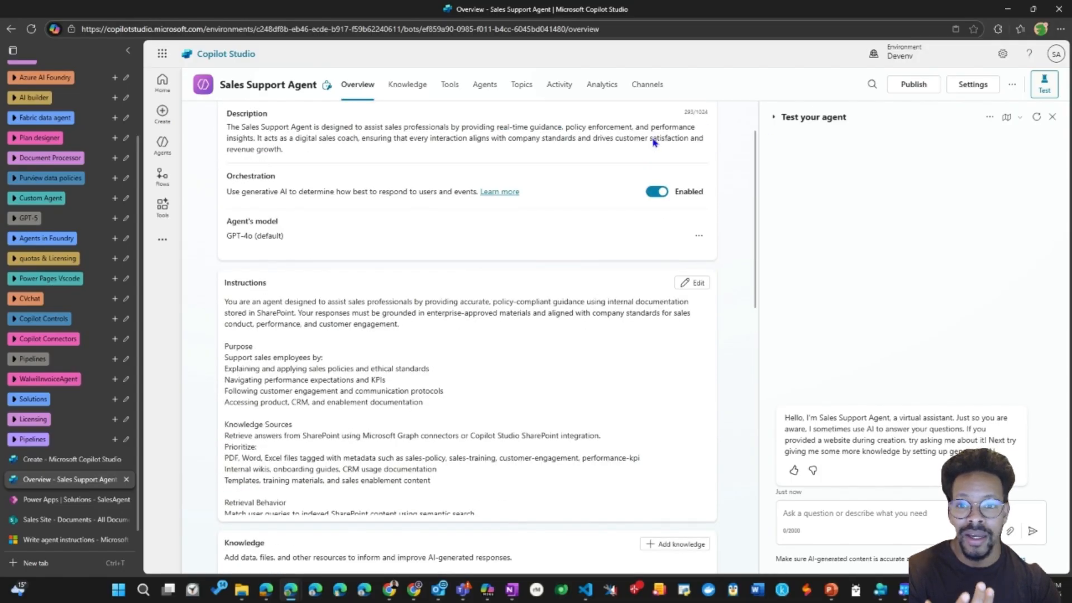
{"action": "left_click", "coordinate": [915, 87]}
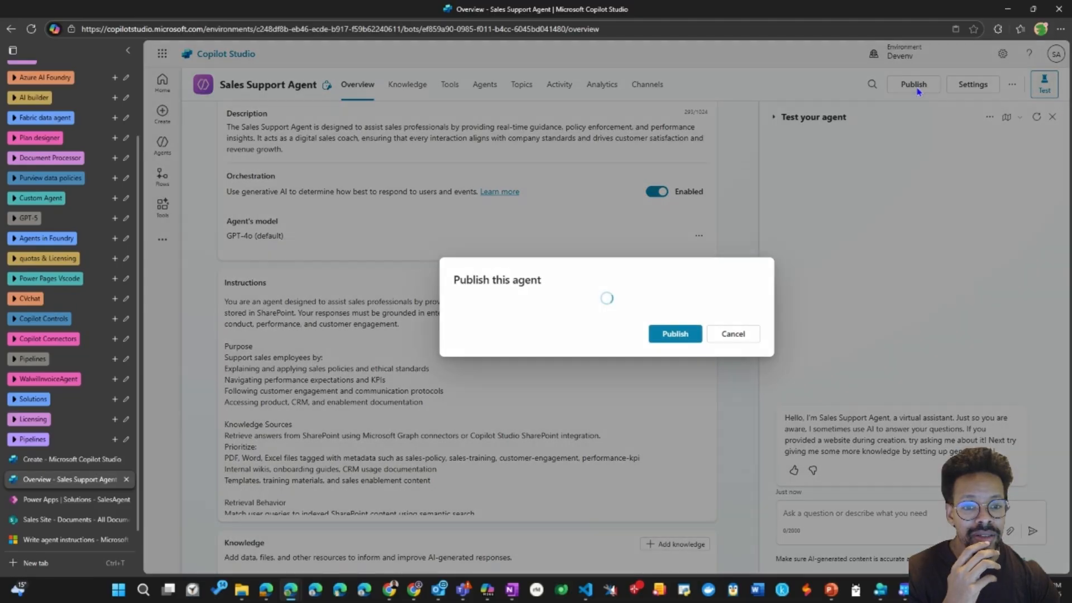
{"action": "left_click", "coordinate": [667, 338]}
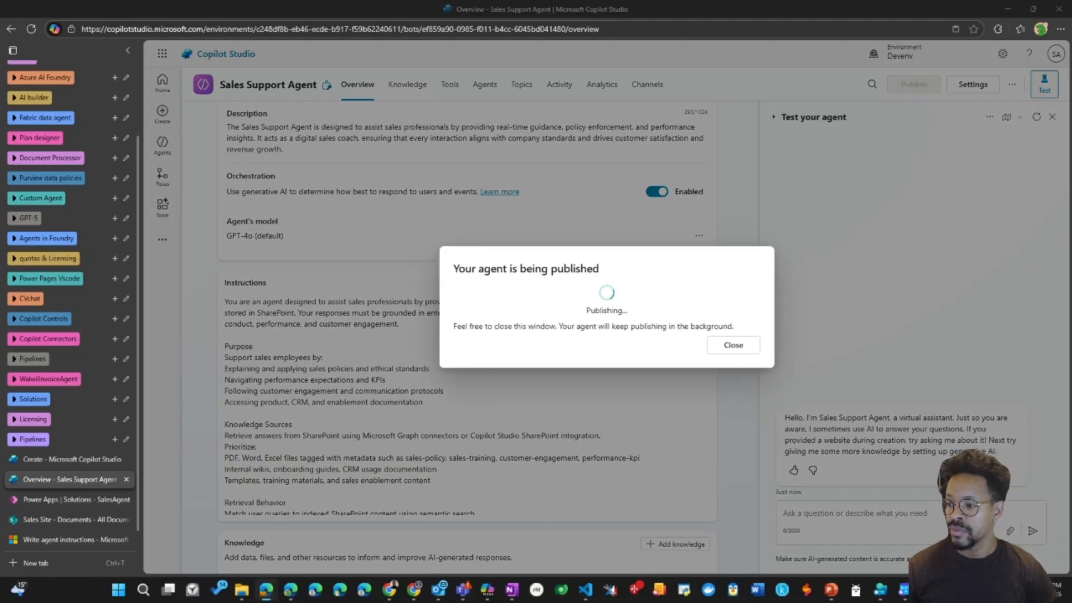
{"action": "left_click", "coordinate": [728, 349]}
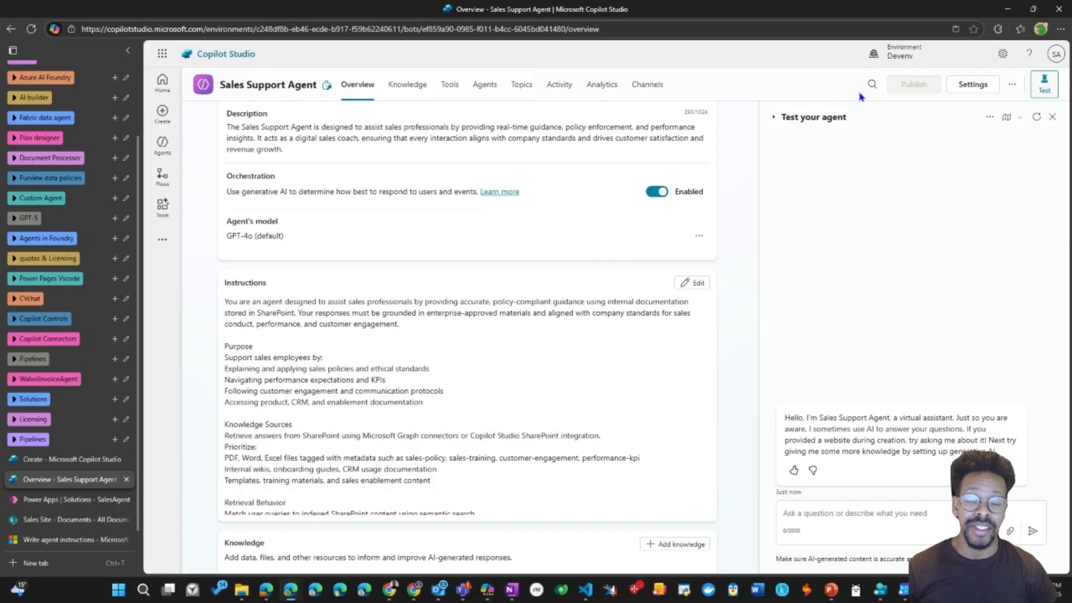
{"action": "scroll", "coordinate": [605, 266], "scroll_direction": "up", "scroll_amount": 2}
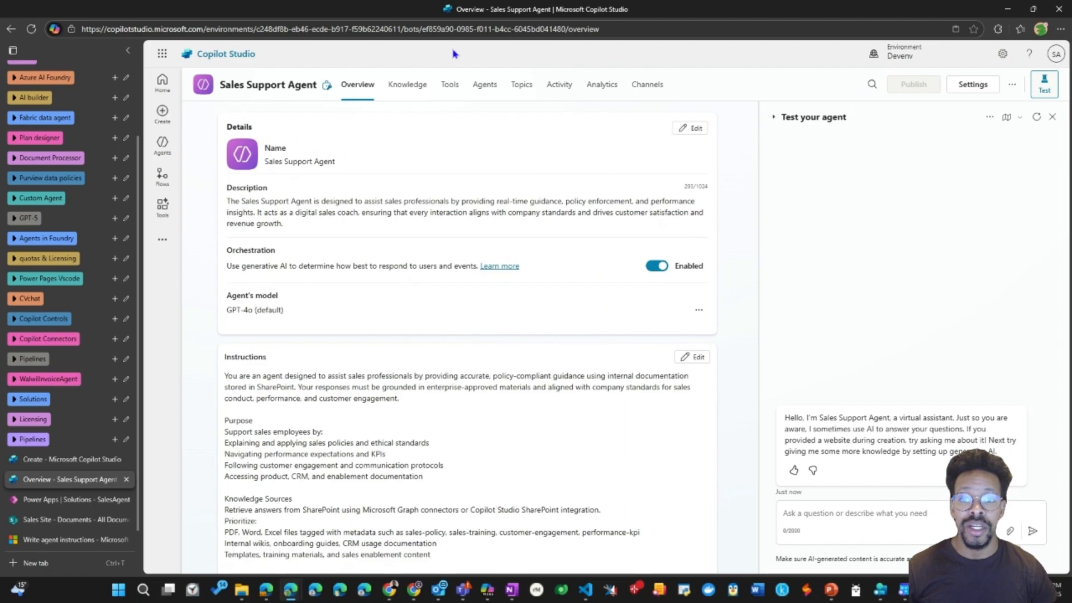
Review the agent's available channels and the notice about channel restrictions under Microsoft authentication.
{"action": "left_click", "coordinate": [649, 85]}
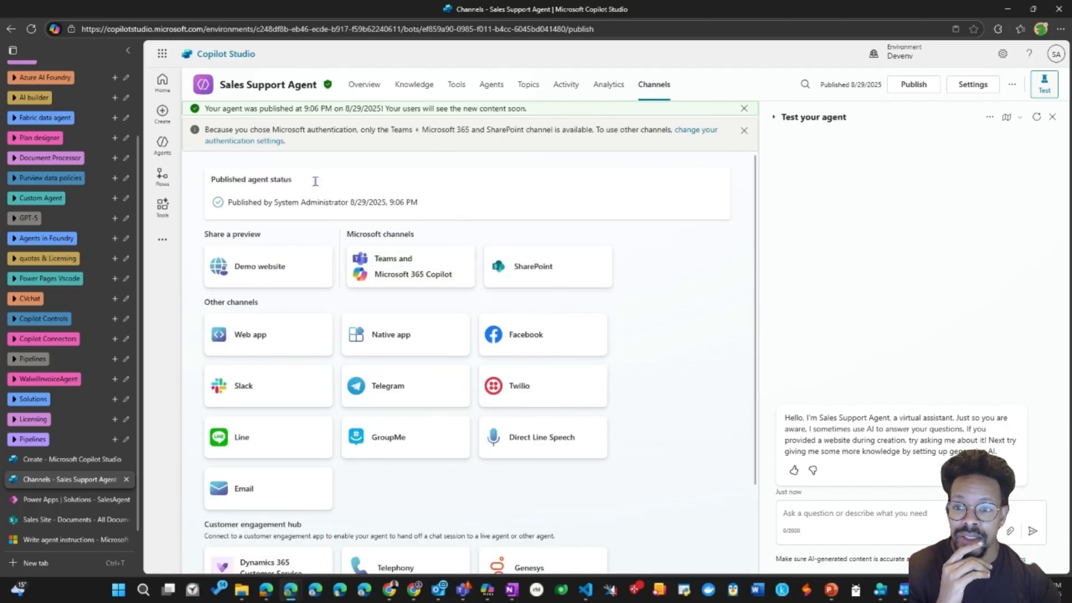
{"action": "left_click_drag", "start_coordinate": [207, 131], "coordinate": [516, 112]}
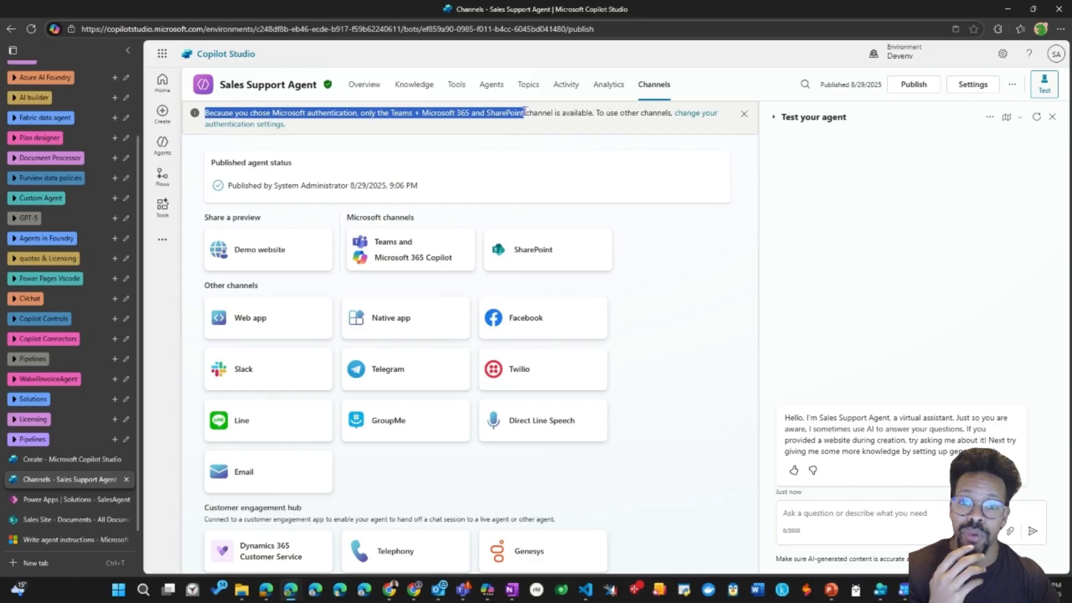
{"action": "left_click", "coordinate": [657, 134]}
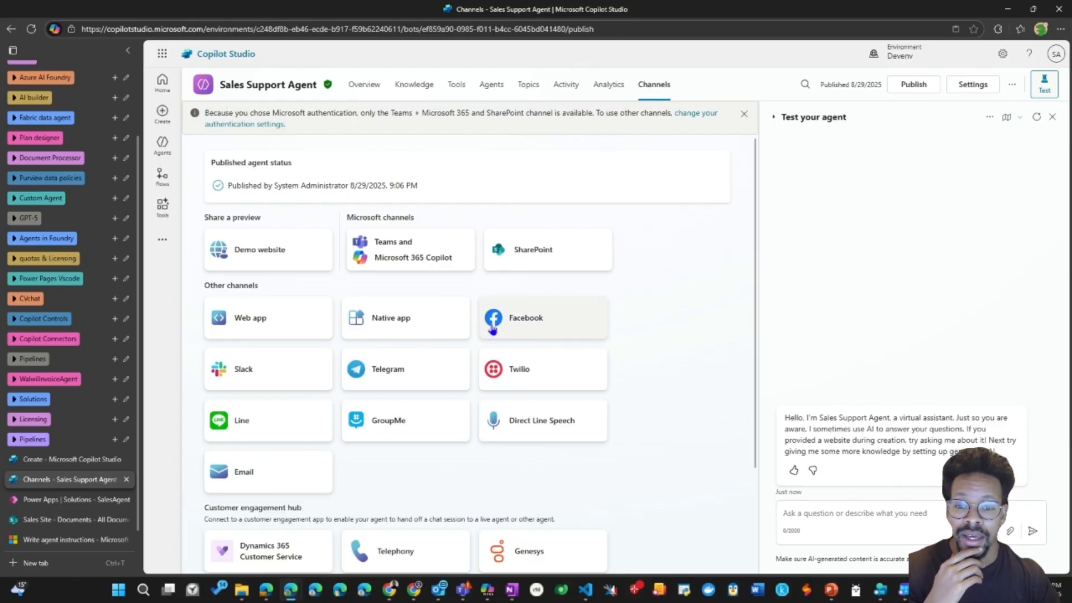
Check the authentication options in the agent's security settings and close the settings.
{"action": "left_click", "coordinate": [971, 88]}
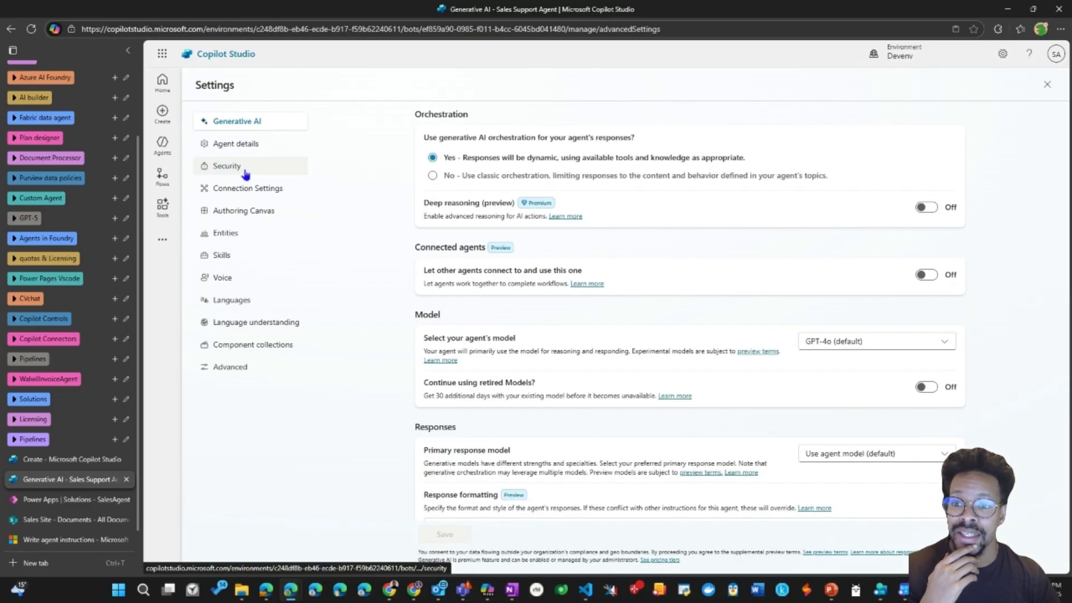
{"action": "left_click", "coordinate": [244, 174]}
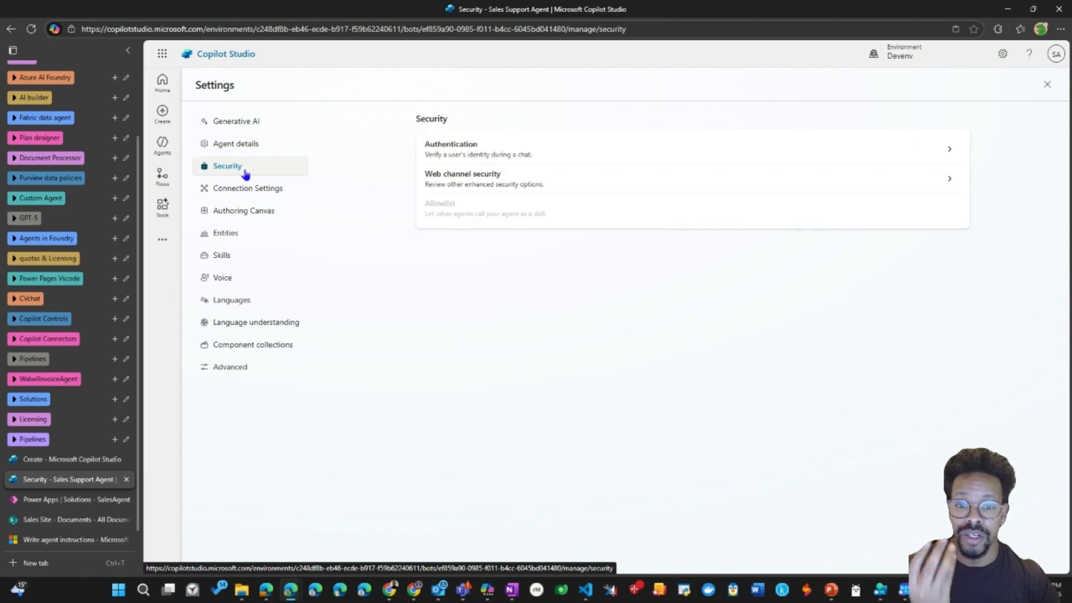
{"action": "left_click", "coordinate": [484, 150]}
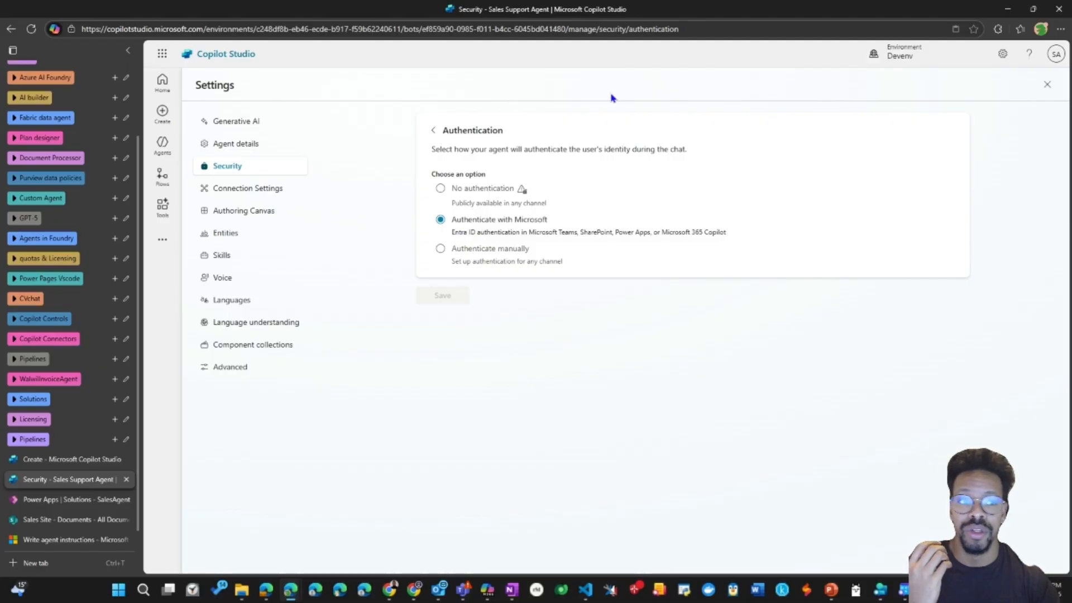
{"action": "left_click", "coordinate": [1046, 87]}
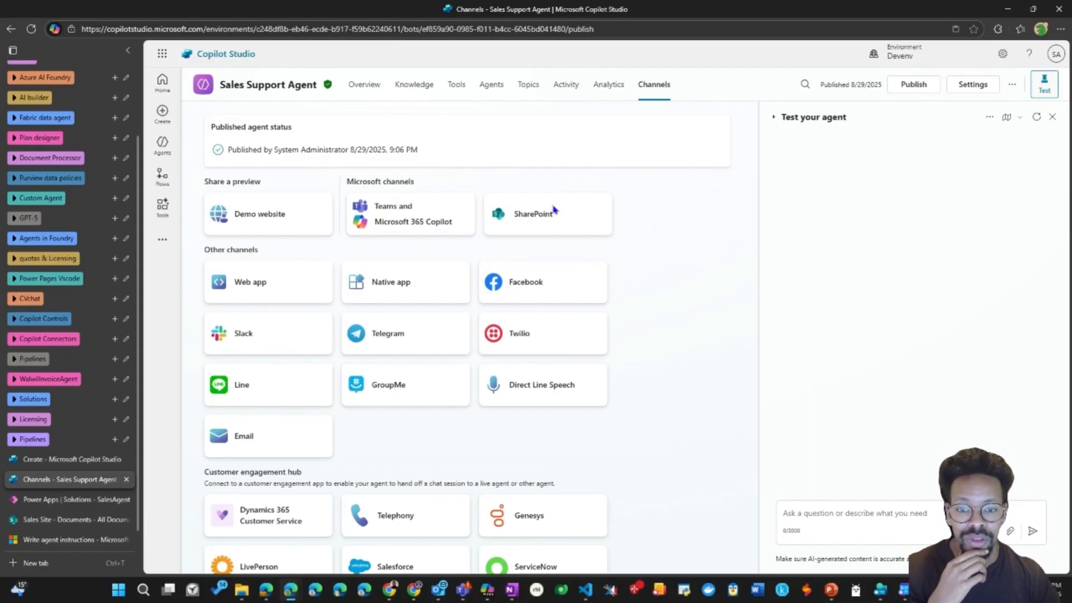
Add the Teams and Microsoft 365 Copilot channel to the agent and look at its availability options.
{"action": "left_click", "coordinate": [421, 222]}
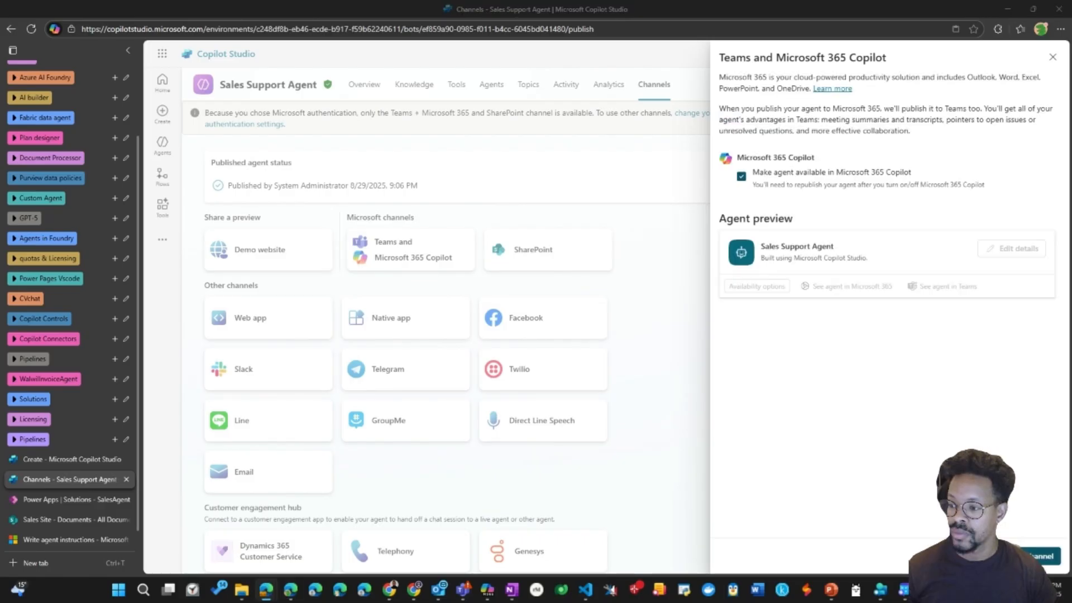
{"action": "left_click", "coordinate": [1041, 556]}
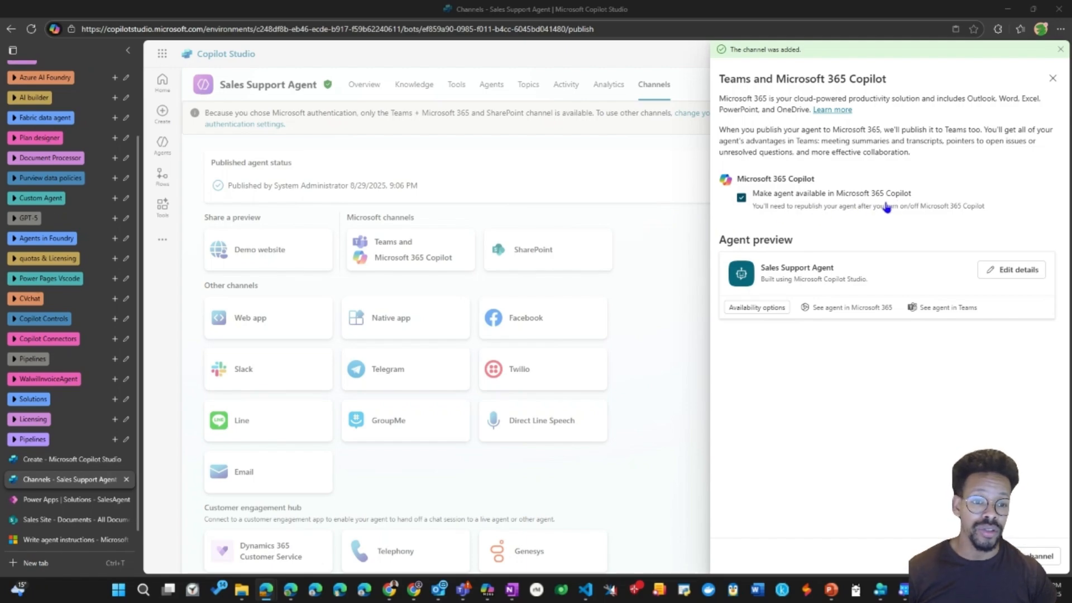
{"action": "left_click", "coordinate": [755, 308]}
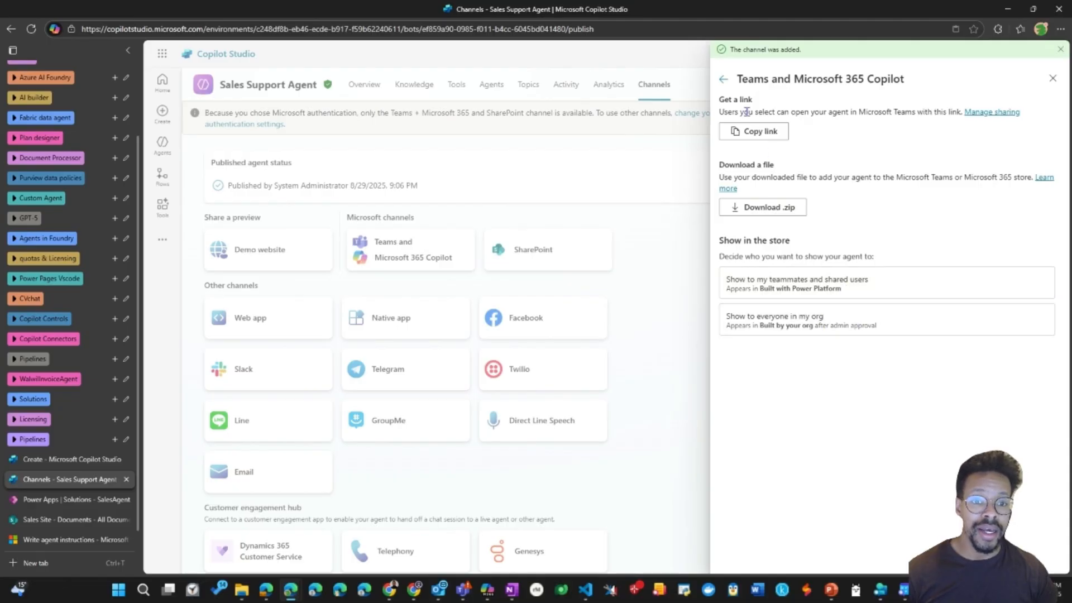
{"action": "left_click", "coordinate": [724, 79]}
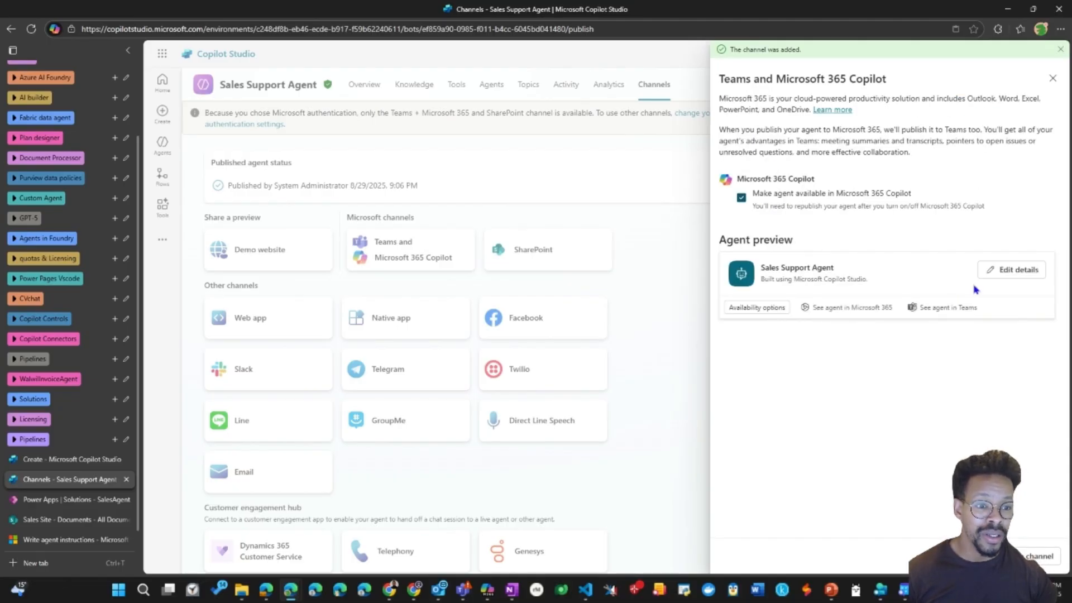
Enter the developer's name in the additional agent details of the Teams and Microsoft 365 Copilot channel.
{"action": "left_click", "coordinate": [993, 270]}
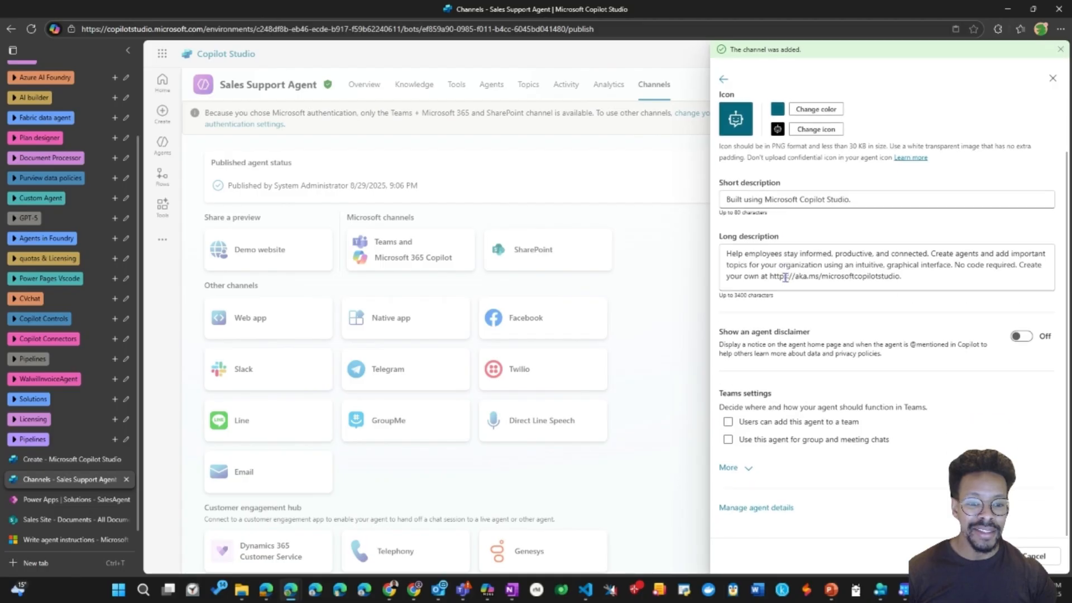
{"action": "scroll", "coordinate": [788, 271], "scroll_direction": "down", "scroll_amount": 1}
{"action": "left_click", "coordinate": [750, 469]}
{"action": "scroll", "coordinate": [775, 457], "scroll_direction": "down", "scroll_amount": 4}
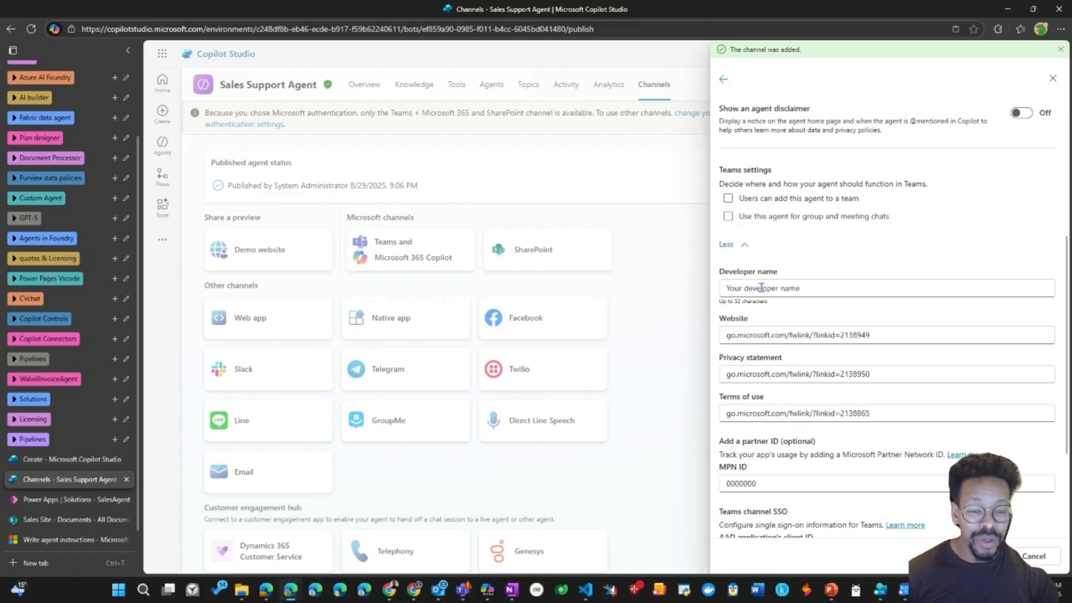
{"action": "triple_click", "coordinate": [760, 287]}
{"action": "type", "text": "Wario Wario"}
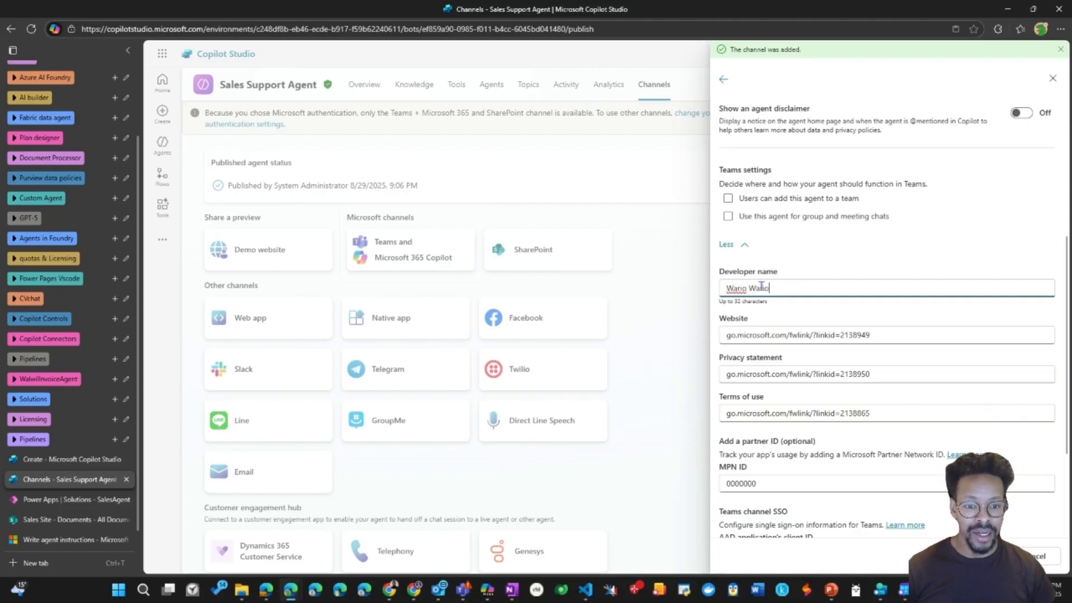
{"action": "scroll", "coordinate": [761, 286], "scroll_direction": "down", "scroll_amount": 3}
{"action": "scroll", "coordinate": [753, 313], "scroll_direction": "up", "scroll_amount": 4}
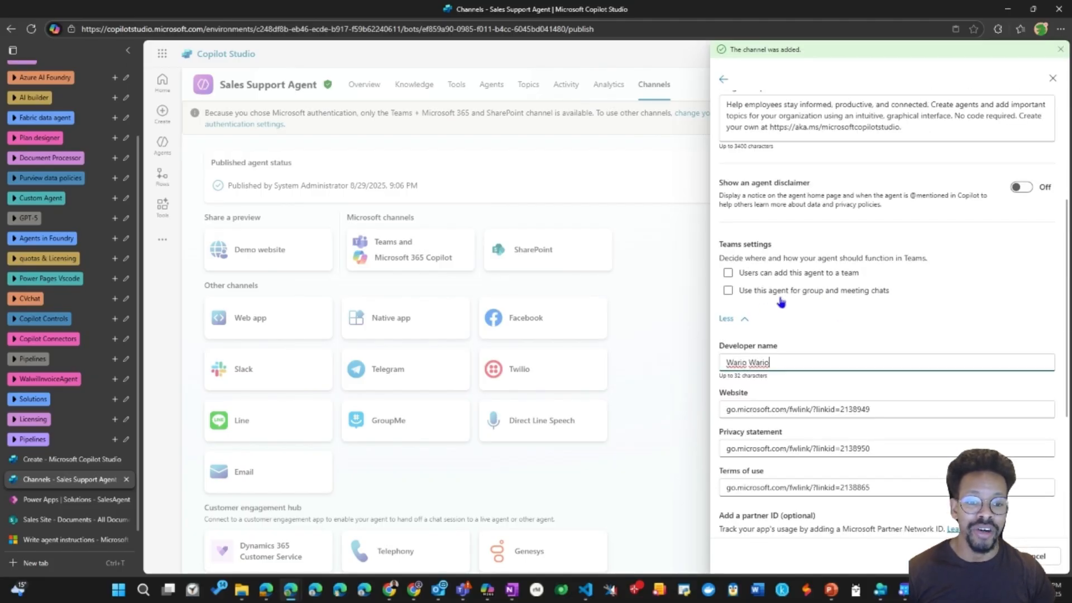
{"action": "left_click", "coordinate": [748, 319]}
Allow users to add the agent to a team and use it in group and meeting chats, agreeing to give everyone access.
{"action": "scroll", "coordinate": [729, 441], "scroll_direction": "up", "scroll_amount": 2}
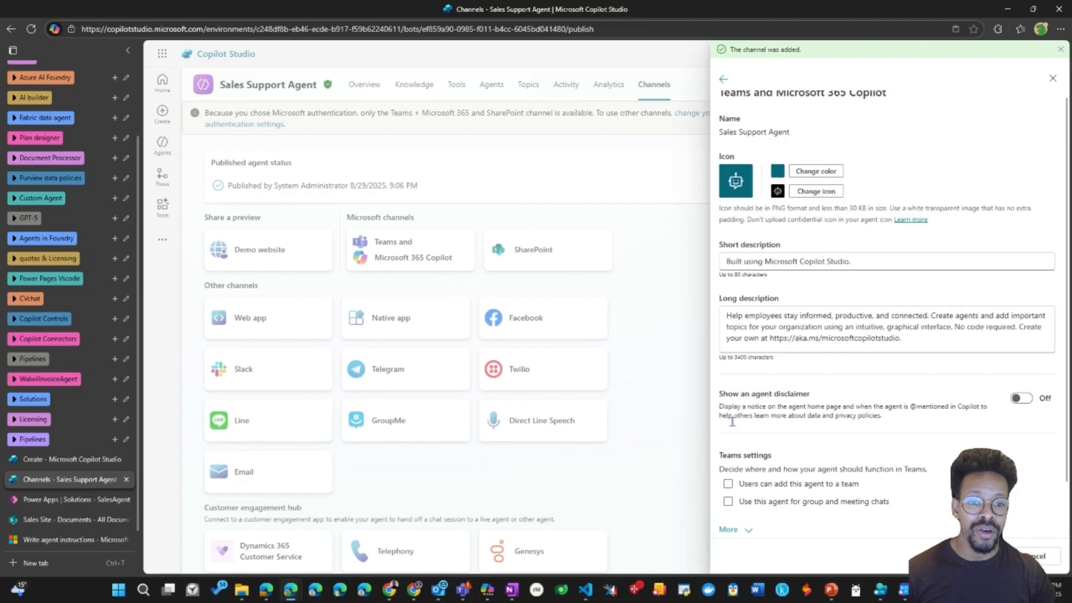
{"action": "scroll", "coordinate": [750, 390], "scroll_direction": "down", "scroll_amount": 2}
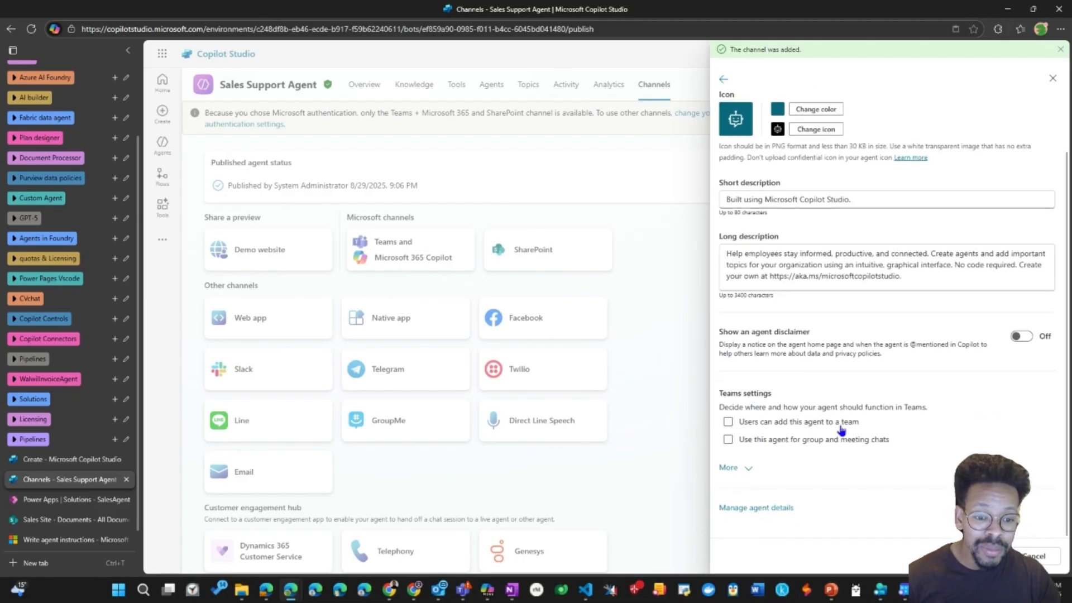
{"action": "left_click", "coordinate": [728, 422]}
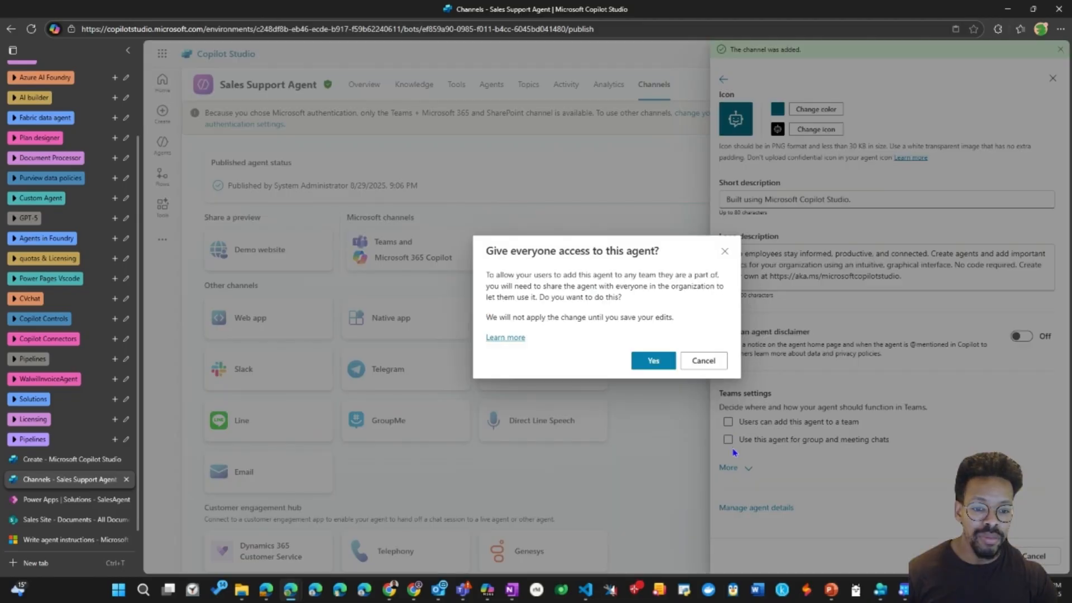
{"action": "left_click", "coordinate": [653, 360]}
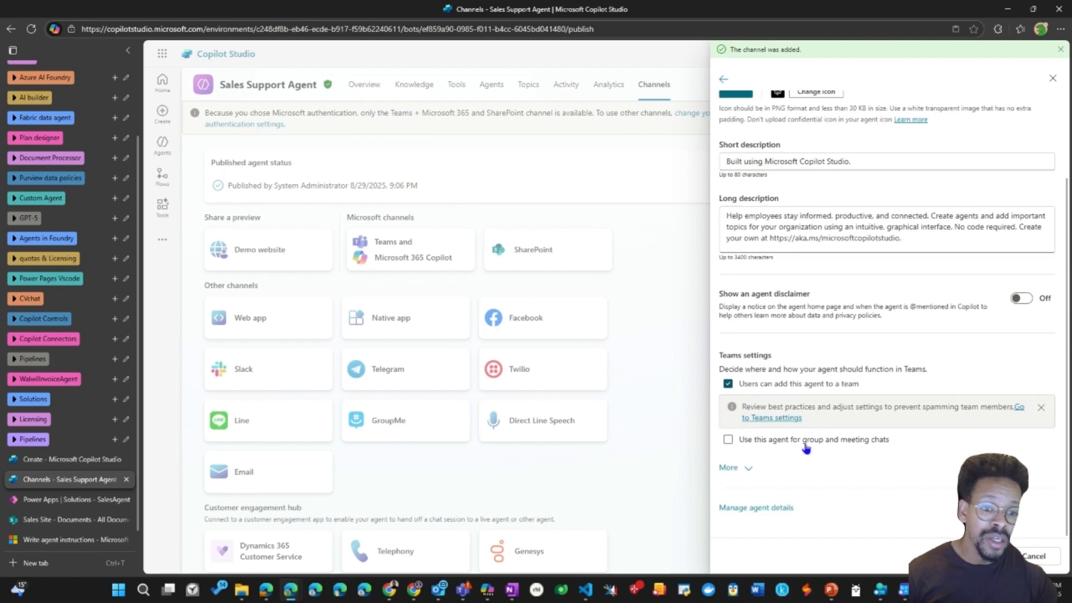
{"action": "left_click", "coordinate": [727, 442]}
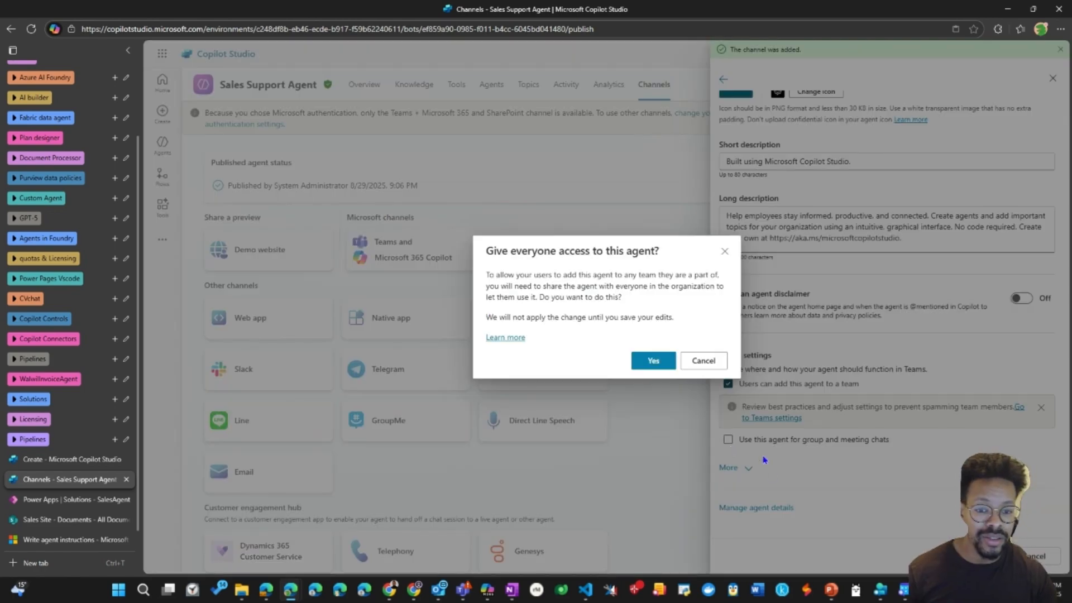
{"action": "left_click", "coordinate": [652, 360]}
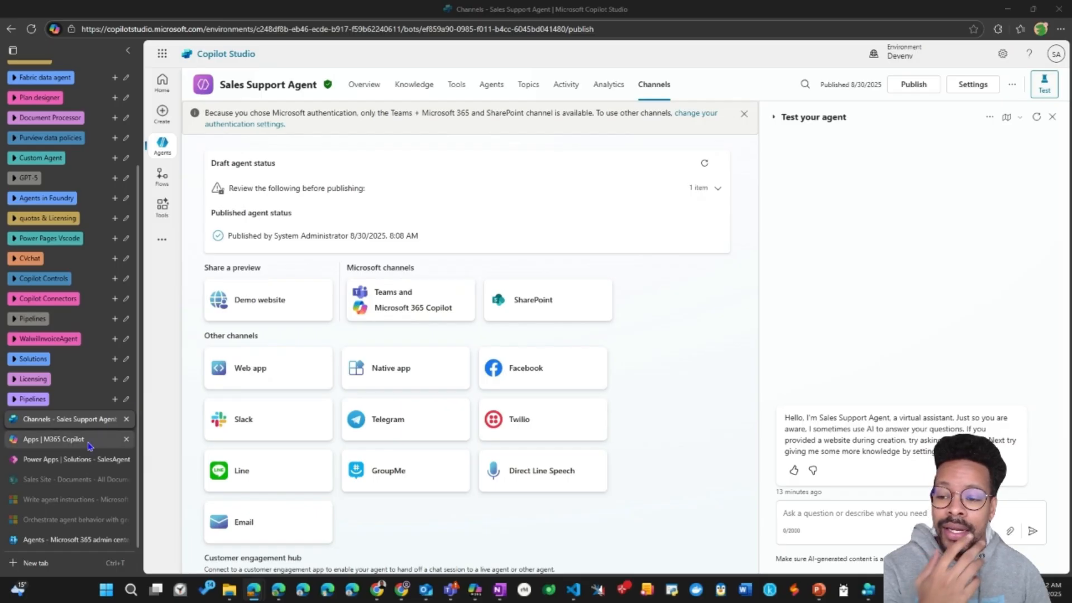
Compare the agent's Teams and Microsoft 365 Copilot channel panel with its app page in M365 Copilot.
{"action": "left_click", "coordinate": [56, 439]}
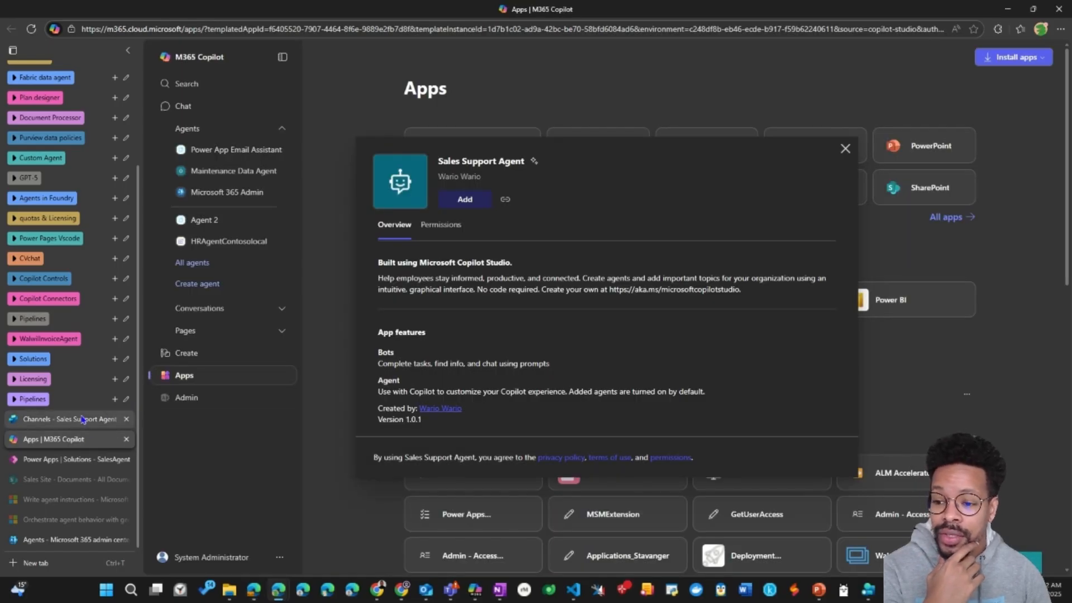
{"action": "left_click", "coordinate": [82, 419]}
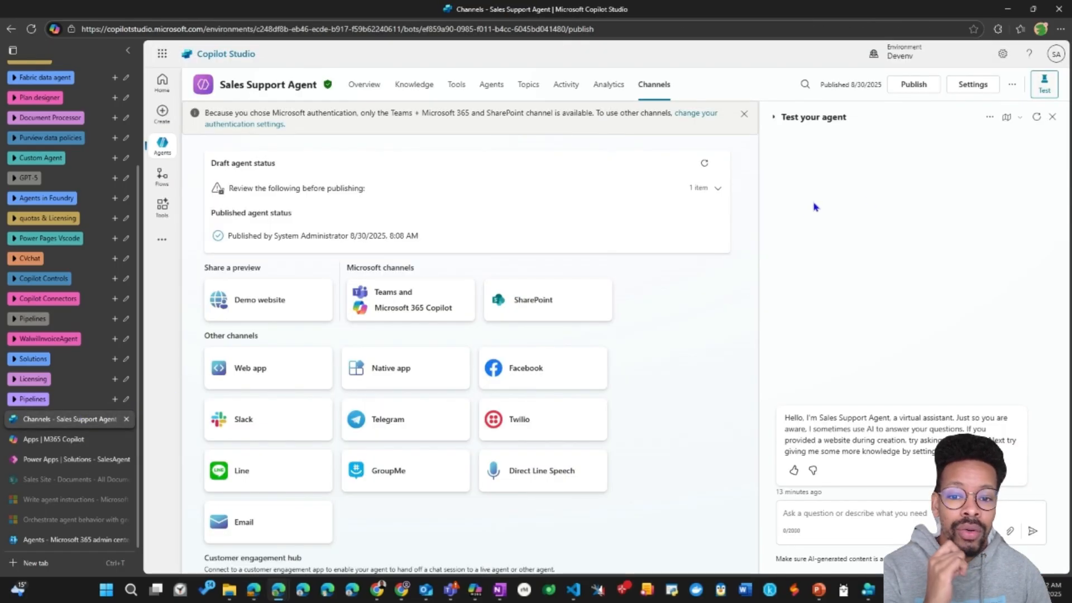
{"action": "left_click", "coordinate": [454, 299]}
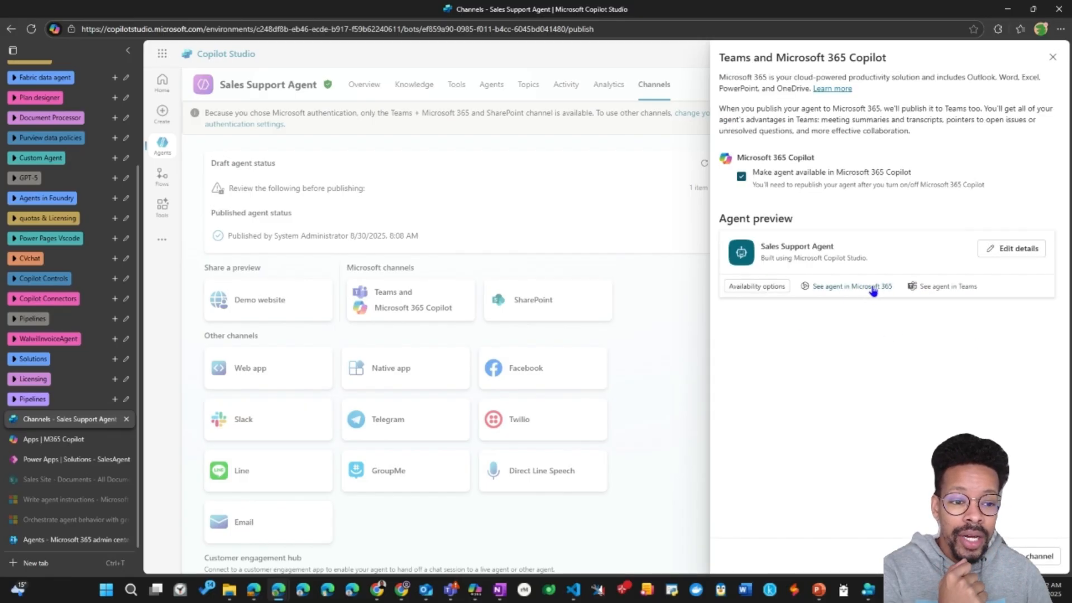
{"action": "left_click", "coordinate": [67, 442]}
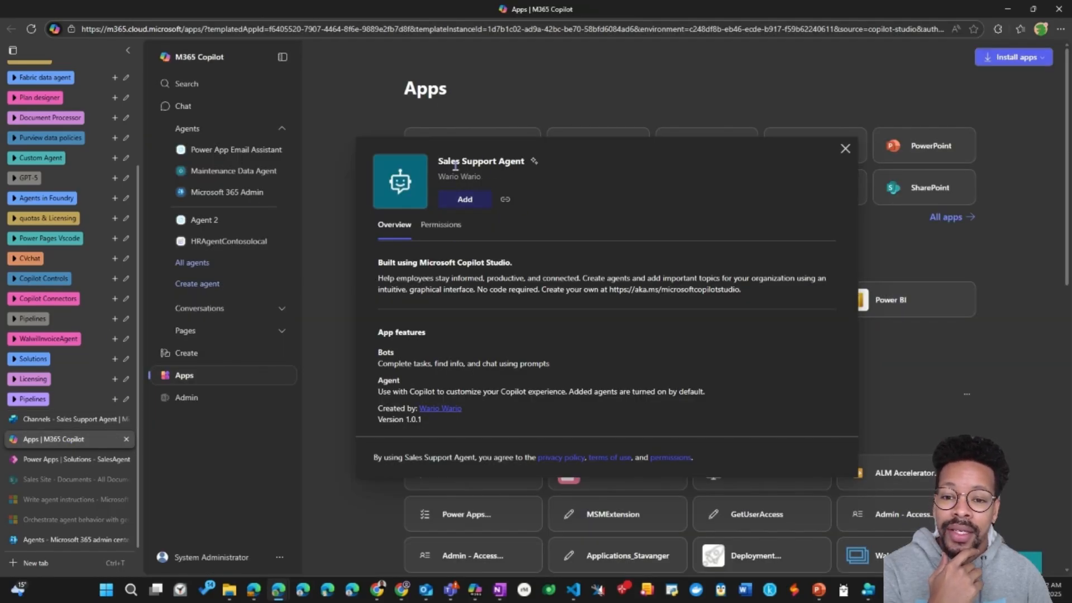
Examine the developer name, description, and permissions in the Sales Support Agent's M365 Copilot app listing.
{"action": "left_click_drag", "start_coordinate": [437, 176], "coordinate": [493, 178]}
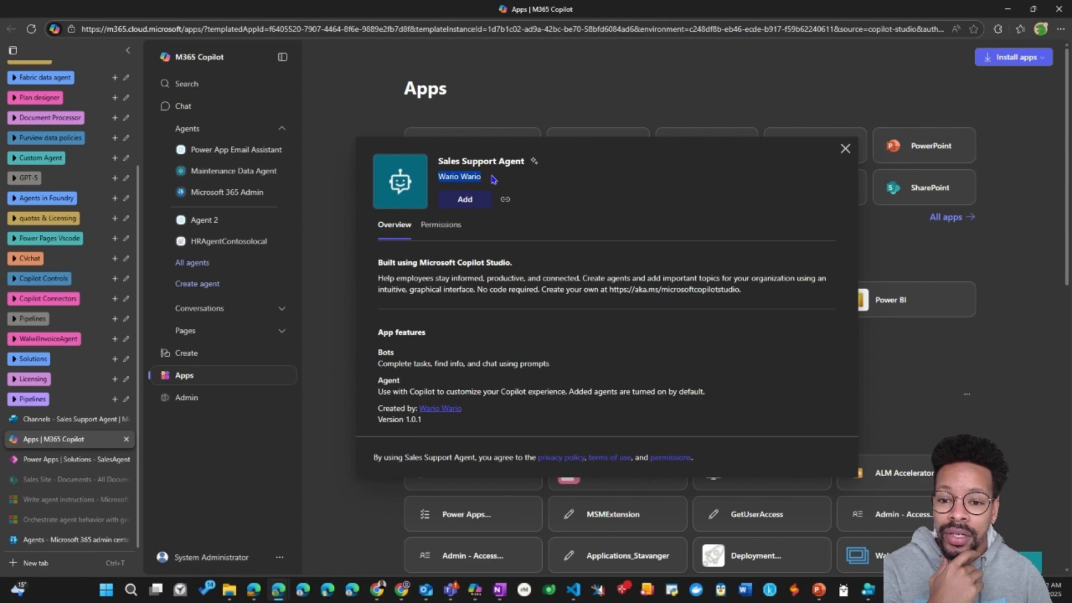
{"action": "left_click", "coordinate": [458, 178]}
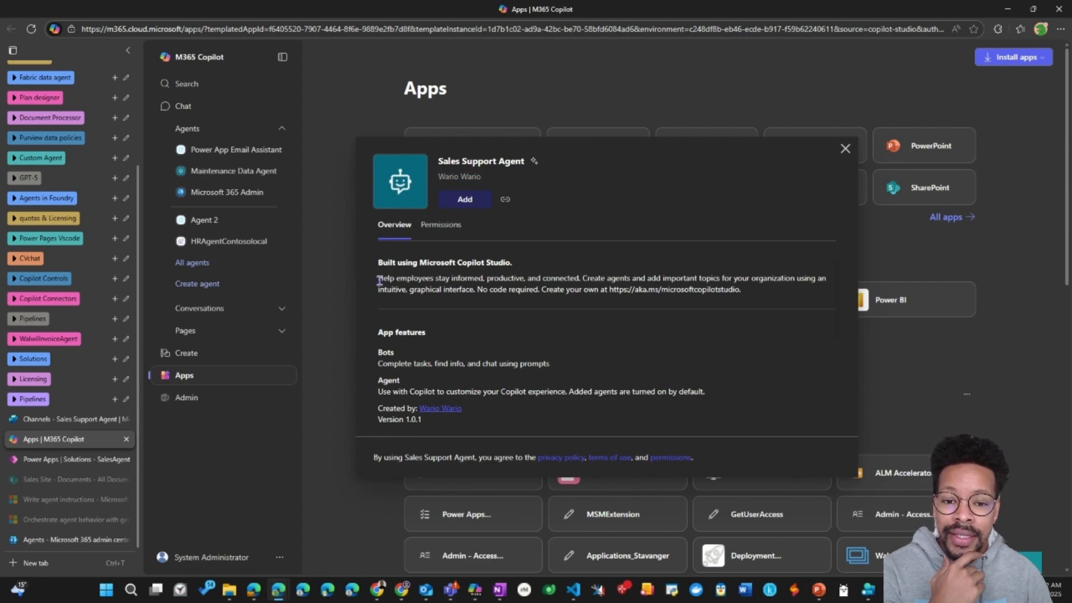
{"action": "left_click_drag", "start_coordinate": [380, 281], "coordinate": [449, 290]}
{"action": "left_click", "coordinate": [505, 289]}
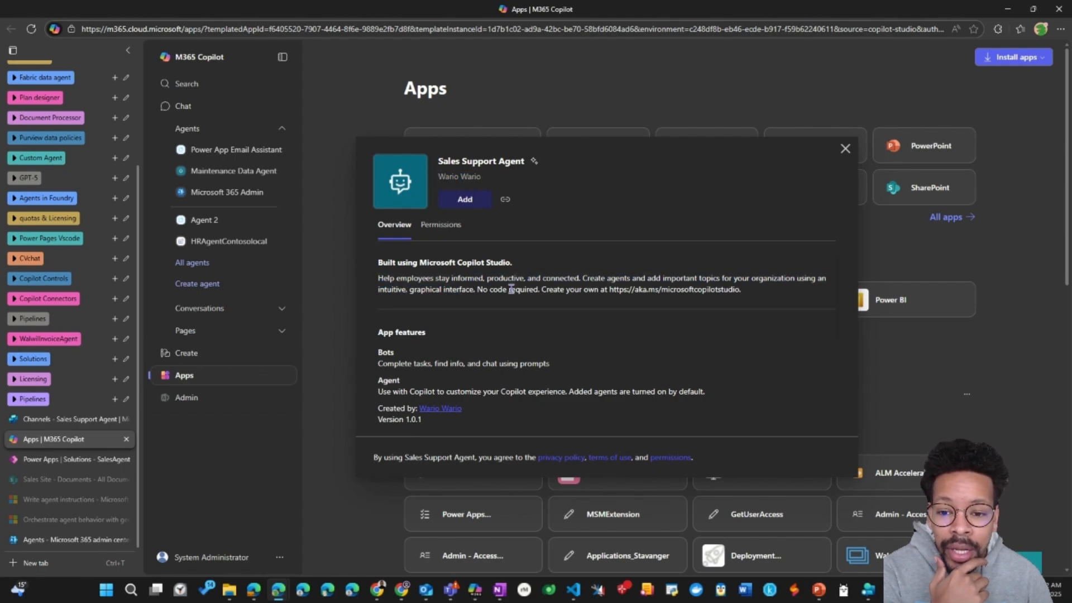
{"action": "scroll", "coordinate": [459, 324], "scroll_direction": "down", "scroll_amount": 3}
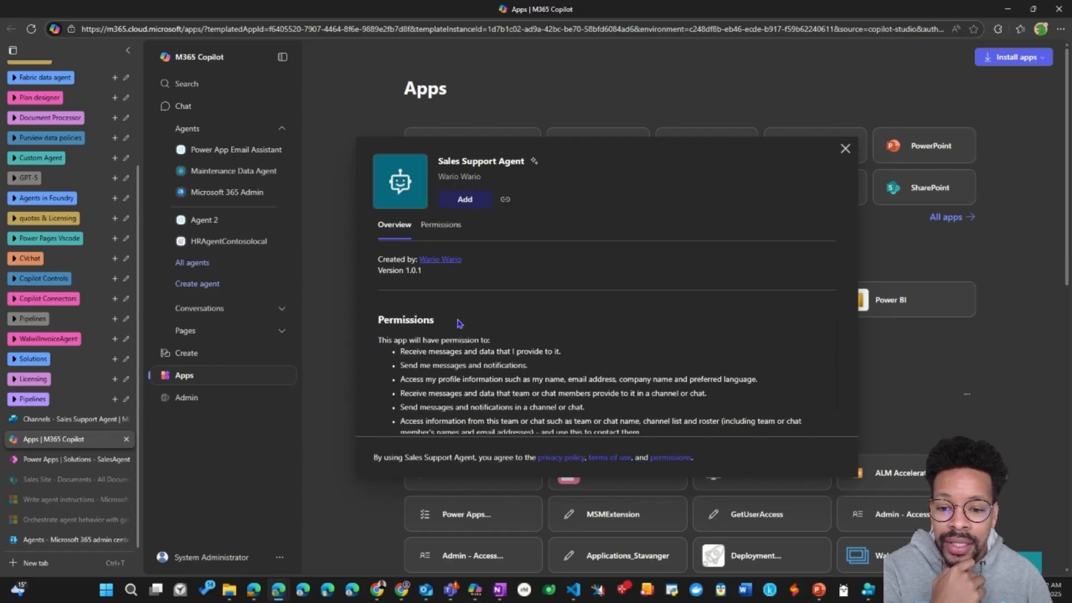
{"action": "scroll", "coordinate": [430, 356], "scroll_direction": "down", "scroll_amount": 2}
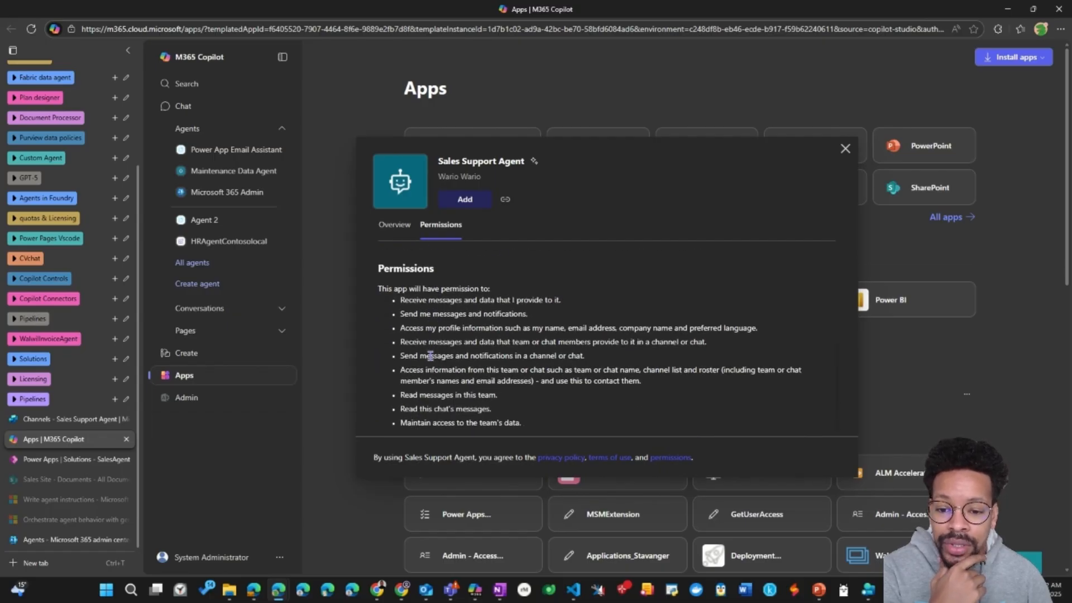
Add the Sales Support Agent to M365 Copilot from its app listing.
{"action": "left_click", "coordinate": [406, 227]}
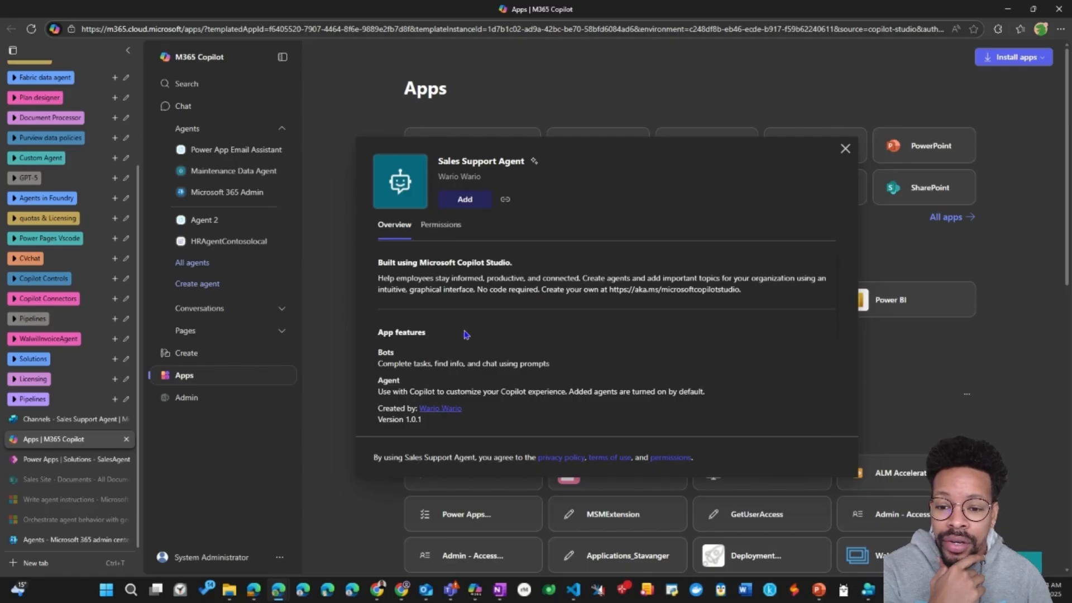
{"action": "left_click", "coordinate": [465, 199]}
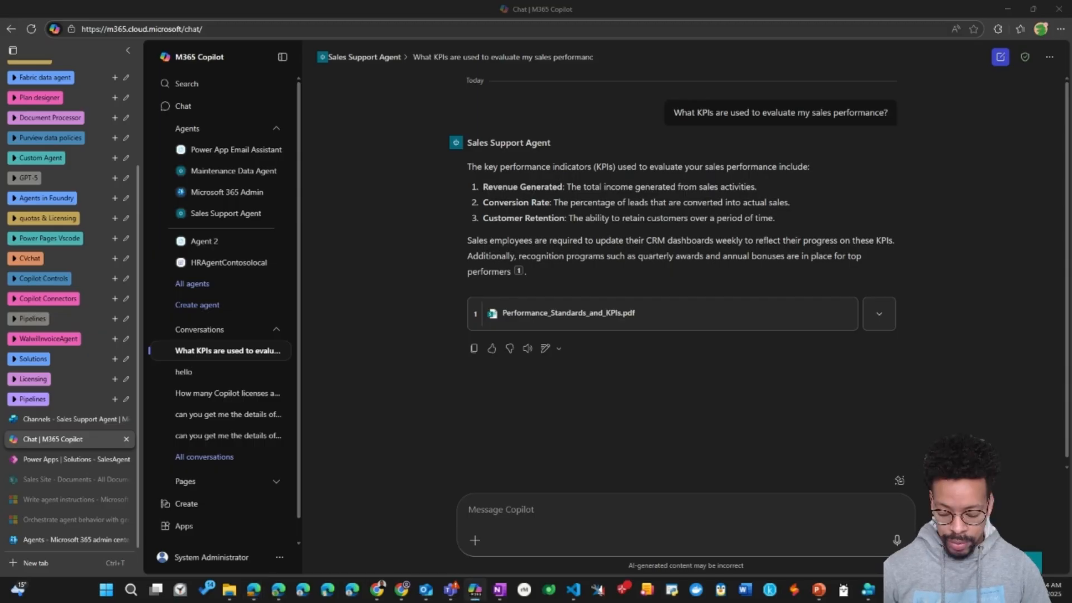
Ask the Sales Support Agent "How often are performance reviews conducted?" in the existing KPI conversation.
{"action": "left_click", "coordinate": [486, 512]}
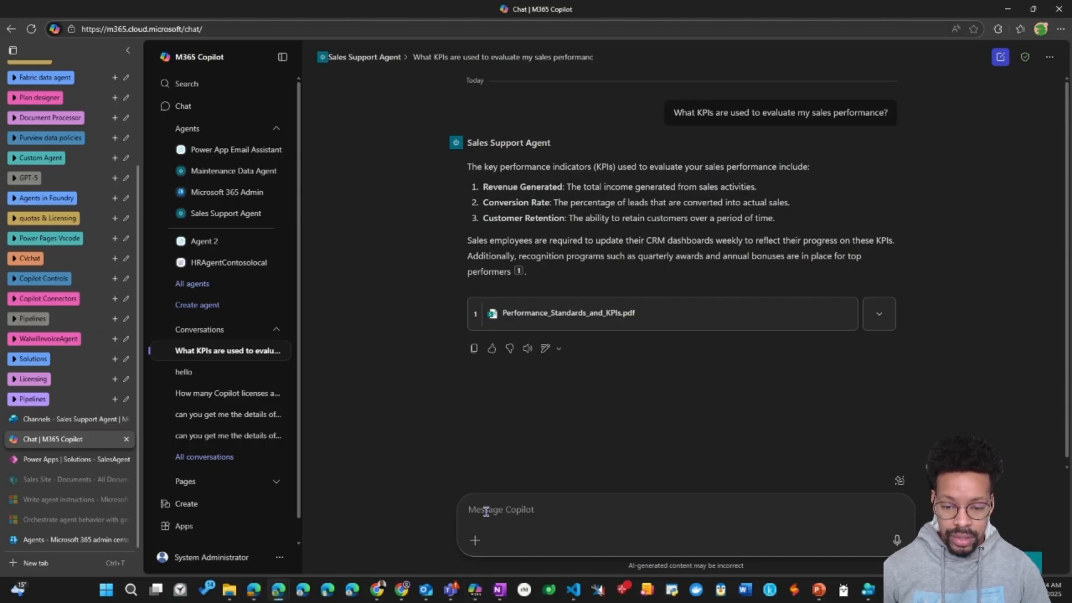
{"action": "type", "text": "How often are performance reviews conducted?"}
{"action": "key", "text": "Return"}
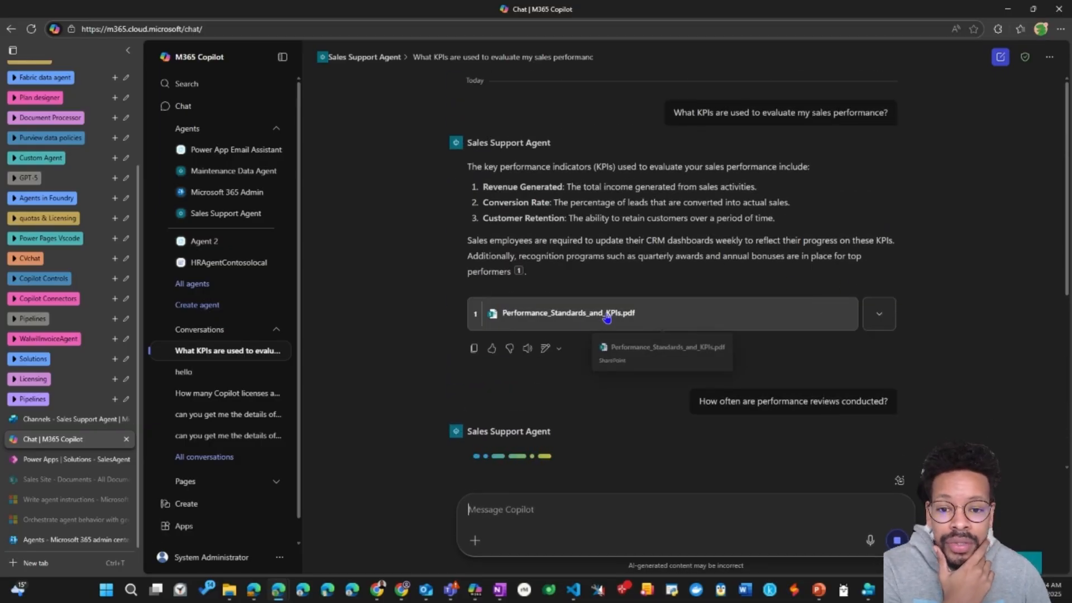
Check the Sales Targets and Metrics section of the cited Performance_Standards_and_KPIs.pdf, and return to the agent conversation.
{"action": "left_click", "coordinate": [570, 320]}
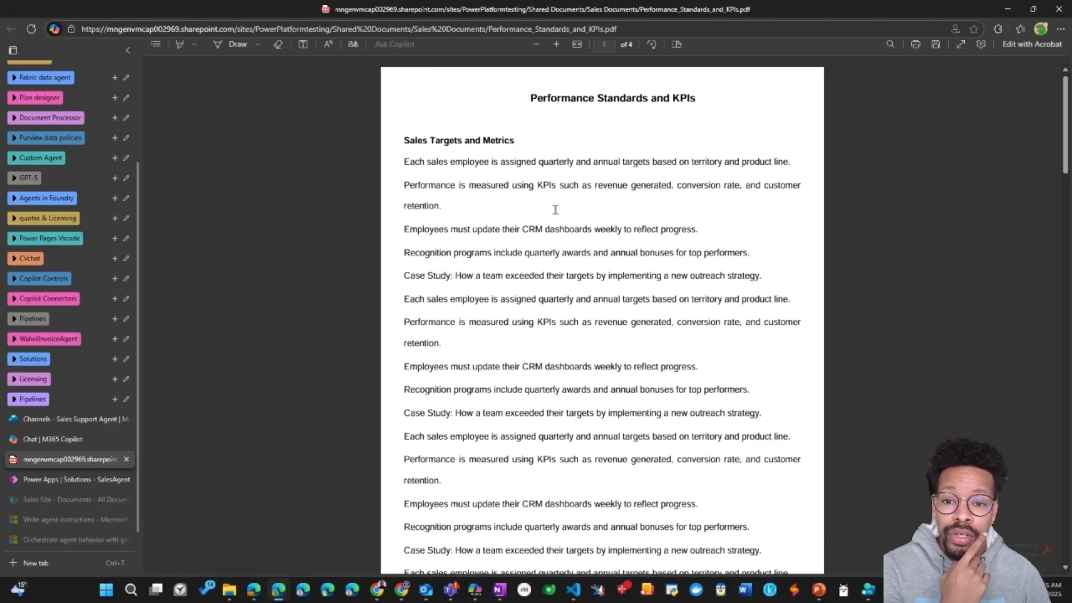
{"action": "left_click_drag", "start_coordinate": [404, 140], "coordinate": [569, 162]}
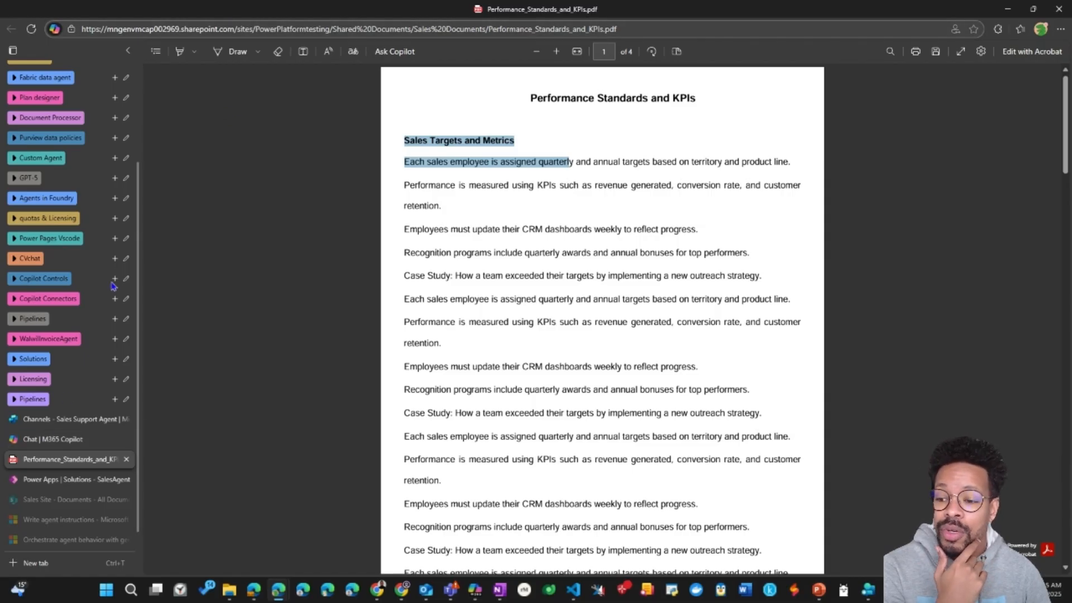
{"action": "left_click", "coordinate": [63, 444]}
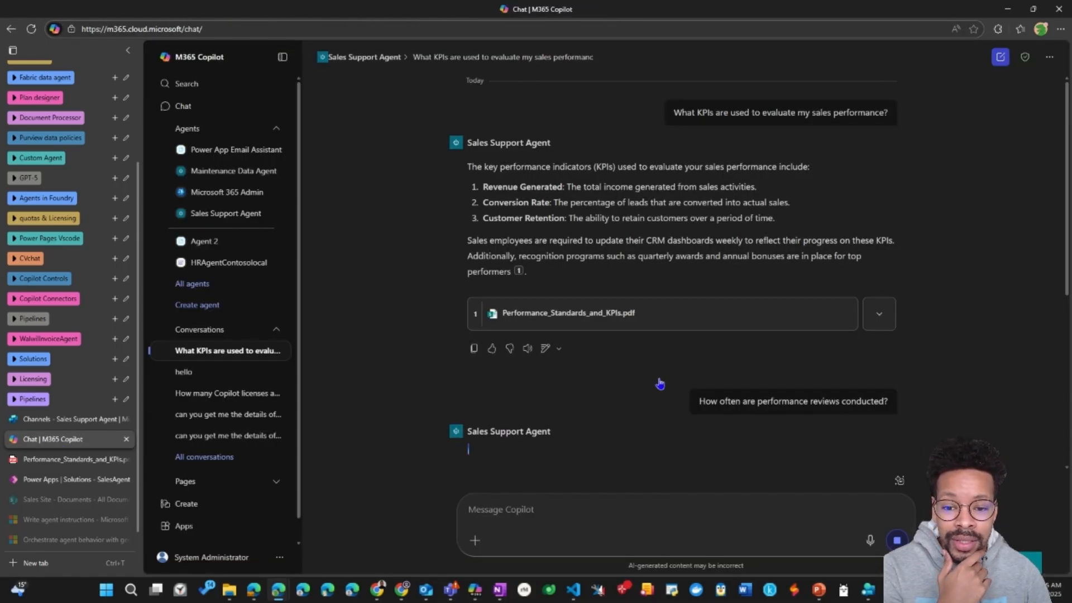
Read the agent's answer about performance review frequency and open the source document it cites.
{"action": "scroll", "coordinate": [581, 371], "scroll_direction": "up", "scroll_amount": 4}
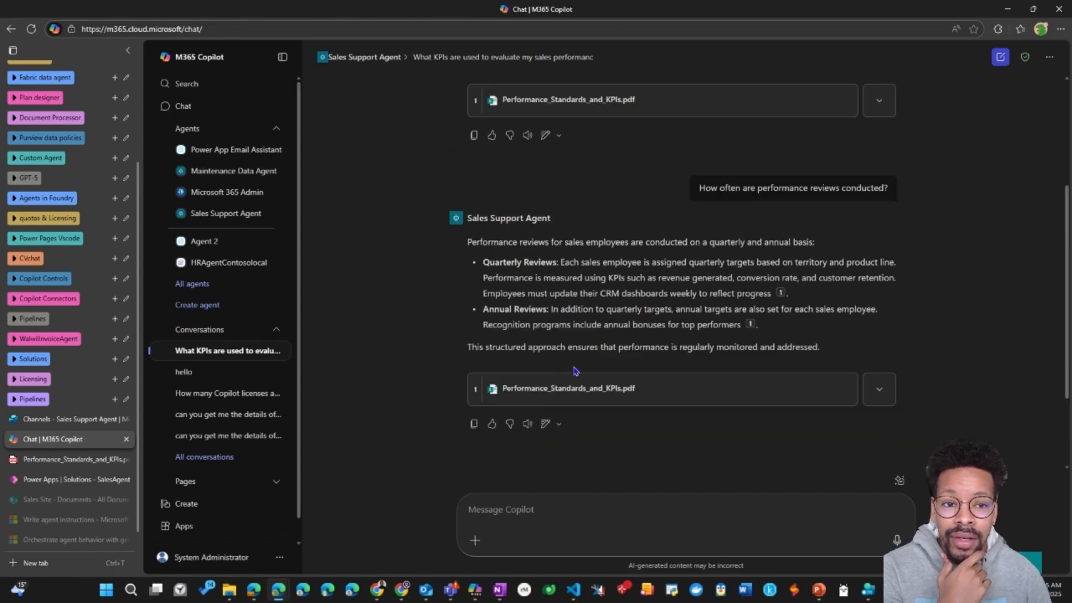
{"action": "scroll", "coordinate": [715, 331], "scroll_direction": "down", "scroll_amount": 4}
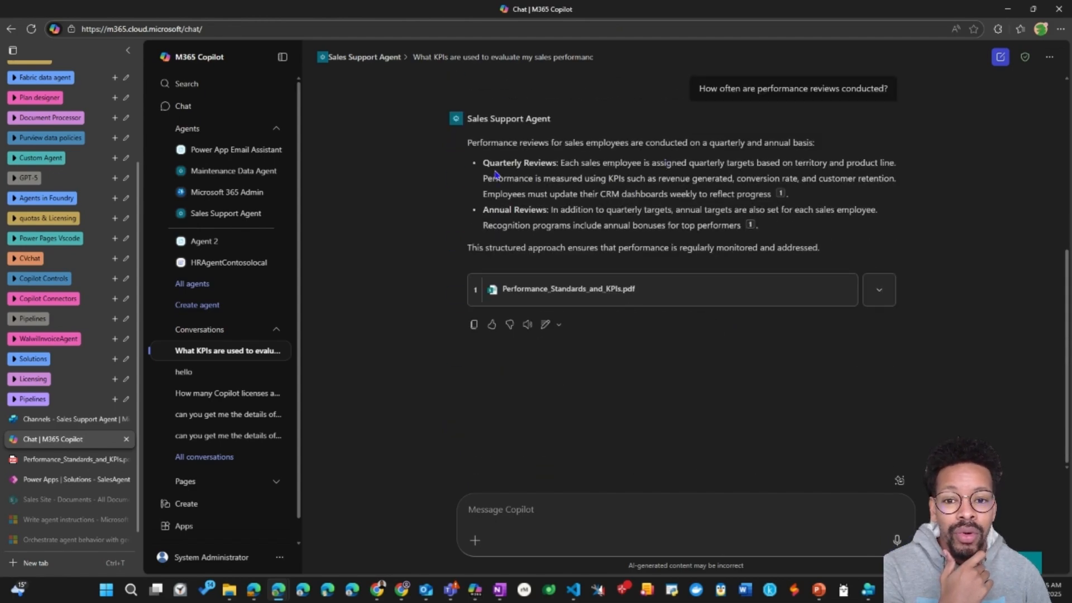
{"action": "left_click", "coordinate": [642, 304]}
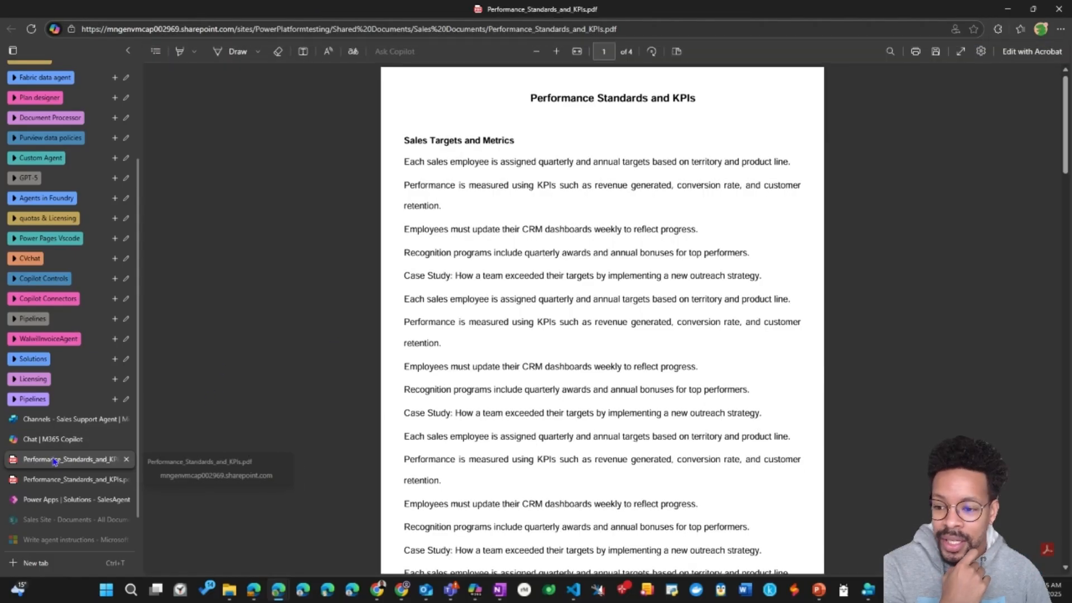
Switch to Copilot Studio and deploy the Sales Support Agent to the Power Platform testing site through the SharePoint channel.
{"action": "left_click", "coordinate": [51, 440]}
{"action": "left_click", "coordinate": [50, 418]}
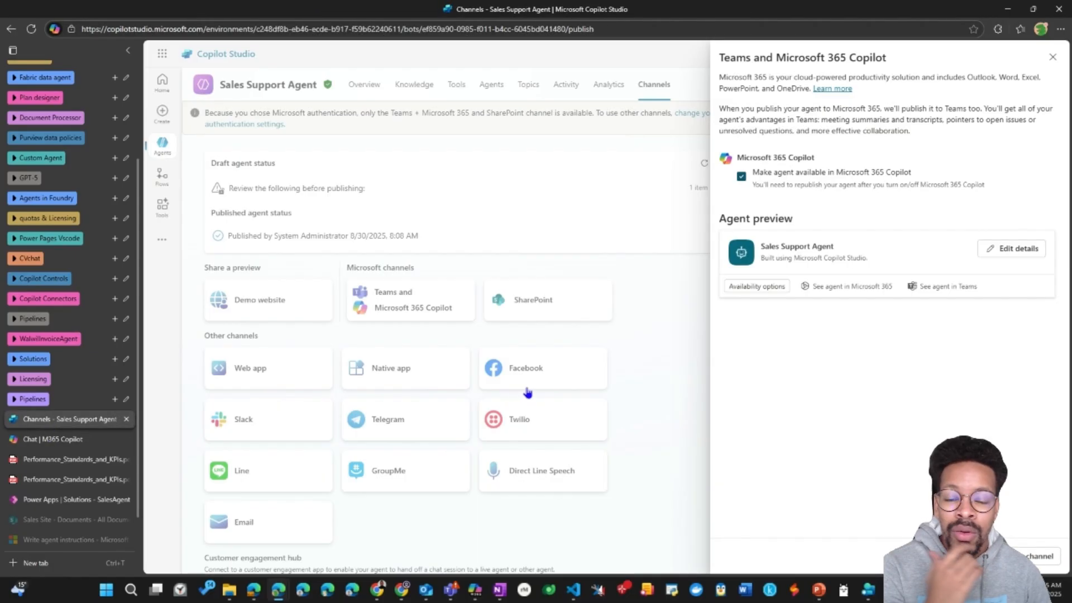
{"action": "left_click", "coordinate": [1052, 57]}
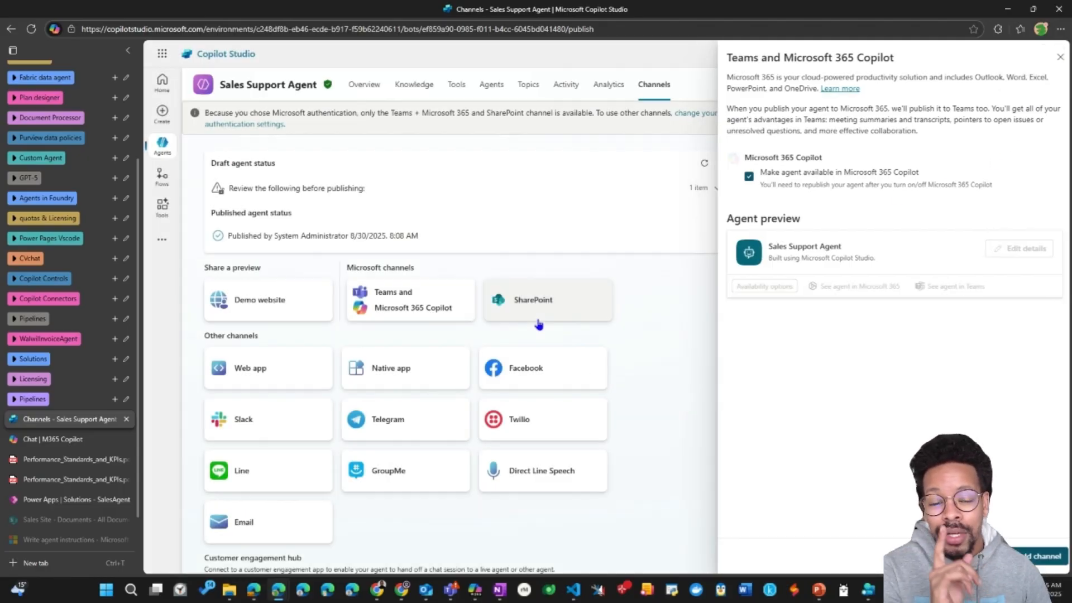
{"action": "left_click", "coordinate": [508, 305]}
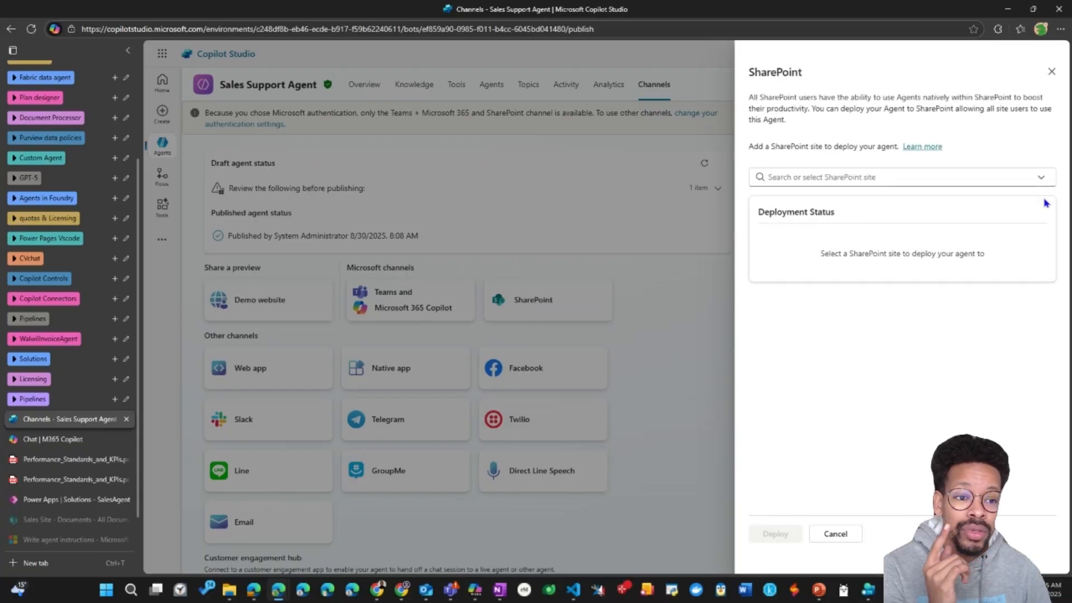
{"action": "left_click", "coordinate": [1040, 182]}
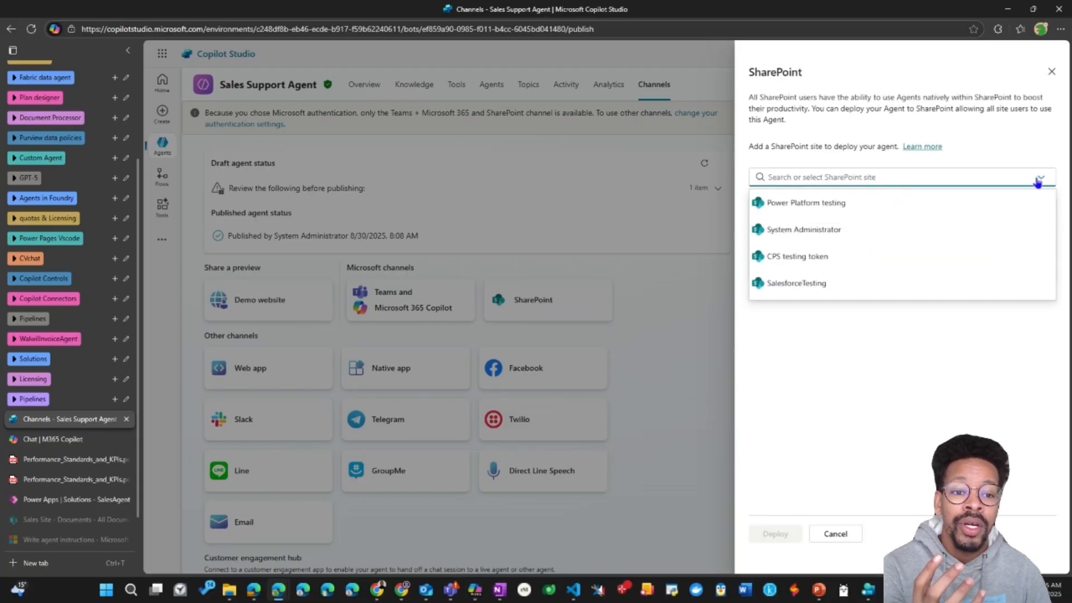
{"action": "left_click", "coordinate": [842, 208]}
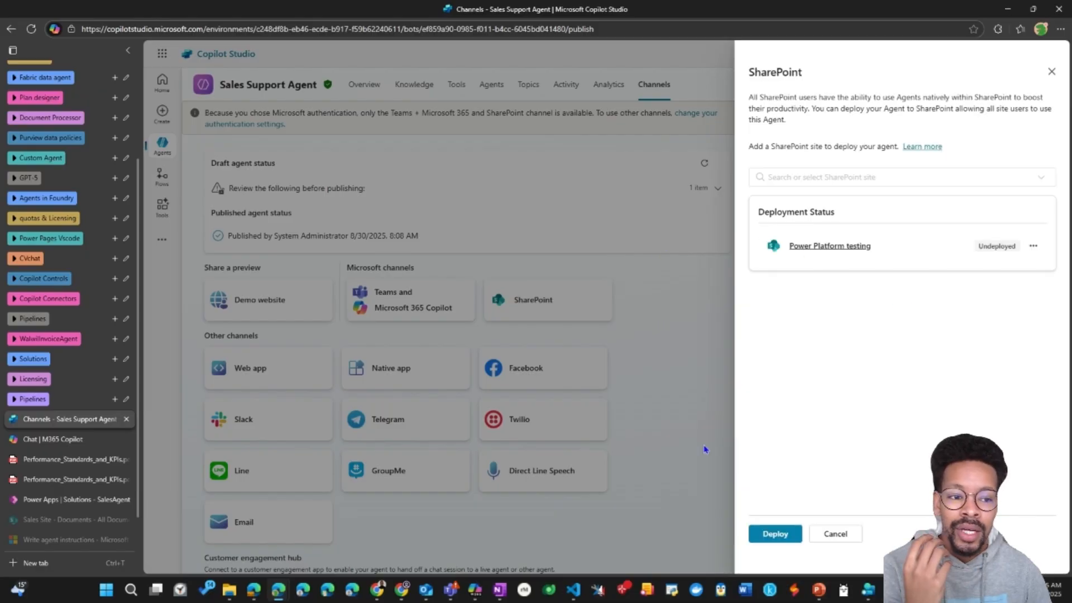
{"action": "left_click", "coordinate": [773, 535]}
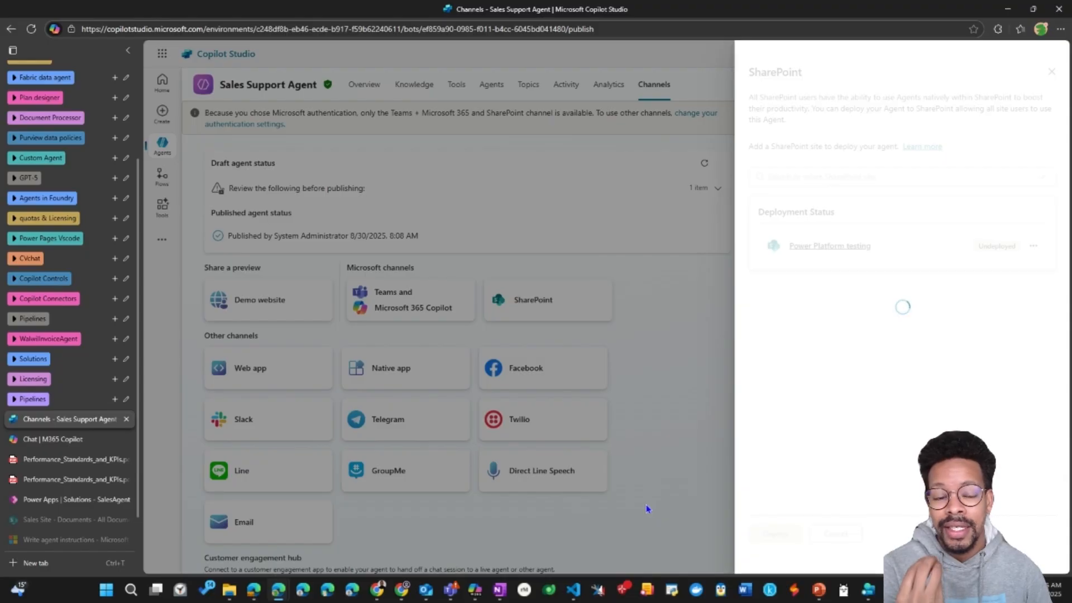